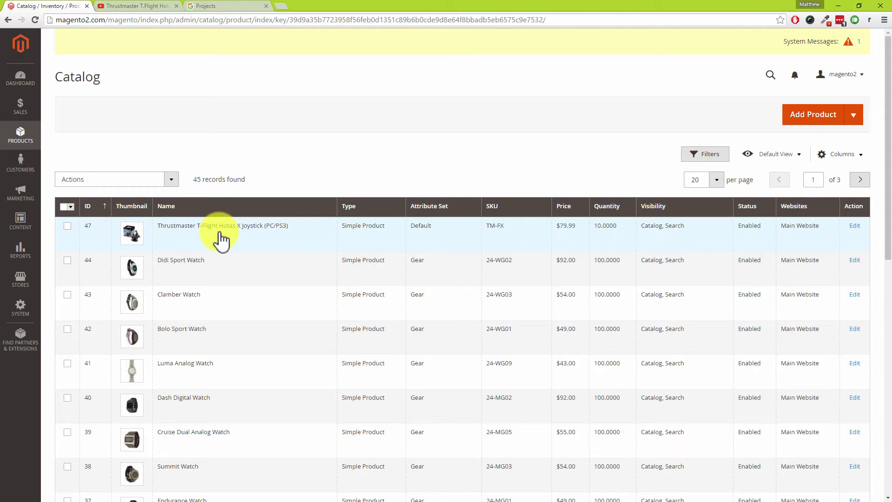
- Open the Thrustmaster T-Flight Hotas X Joystick product (ID 47, SKU TM-FX) for editing
{"action": "left_click", "coordinate": [219, 235]}
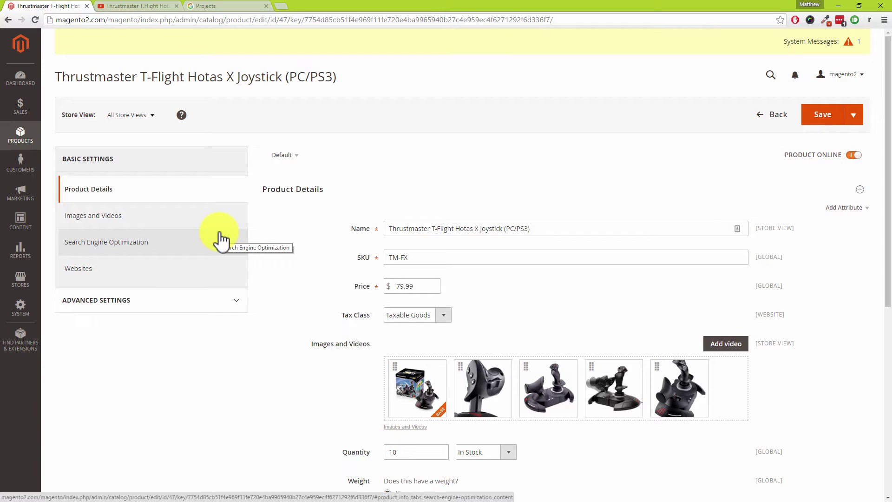
{"action": "left_click", "coordinate": [741, 351]}
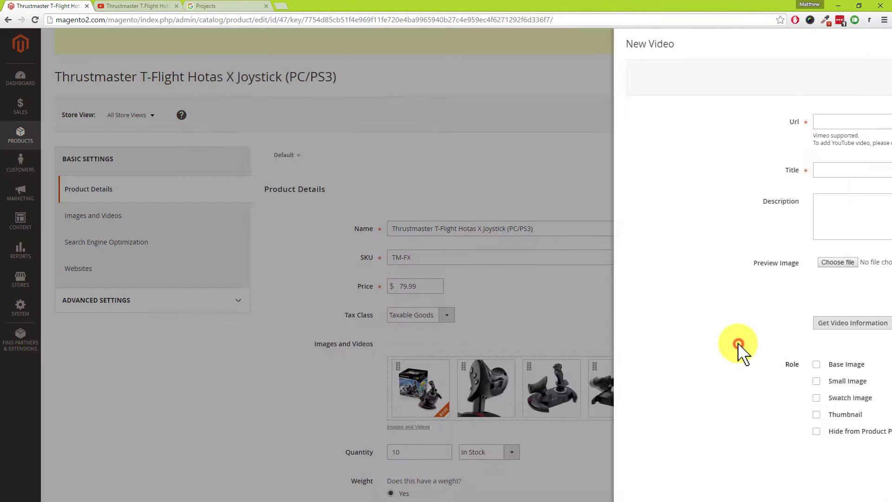
{"action": "left_click", "coordinate": [318, 123]}
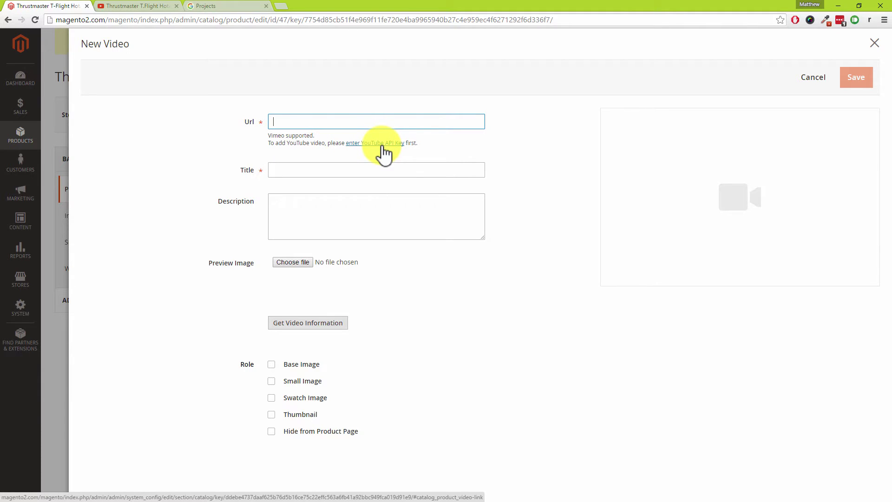
{"action": "left_click", "coordinate": [158, 7]}
{"action": "left_click", "coordinate": [183, 20]}
{"action": "key", "text": "ctrl+c"}
{"action": "left_click", "coordinate": [65, 7]}
{"action": "left_click", "coordinate": [299, 119]}
{"action": "key", "text": "ctrl+v"}
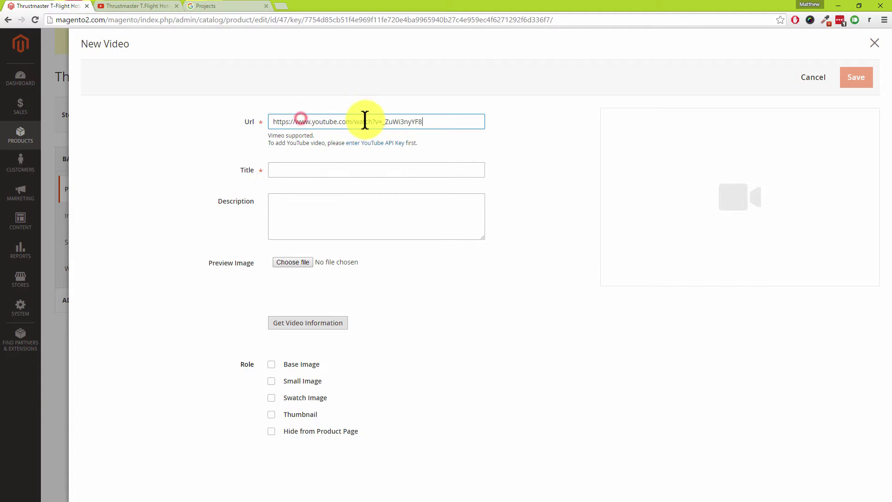
{"action": "left_click", "coordinate": [302, 173]}
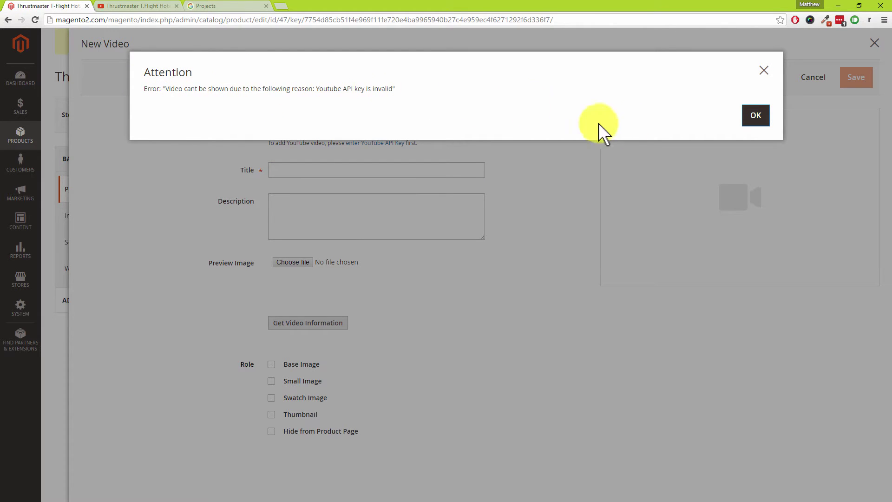
{"action": "left_click", "coordinate": [754, 116]}
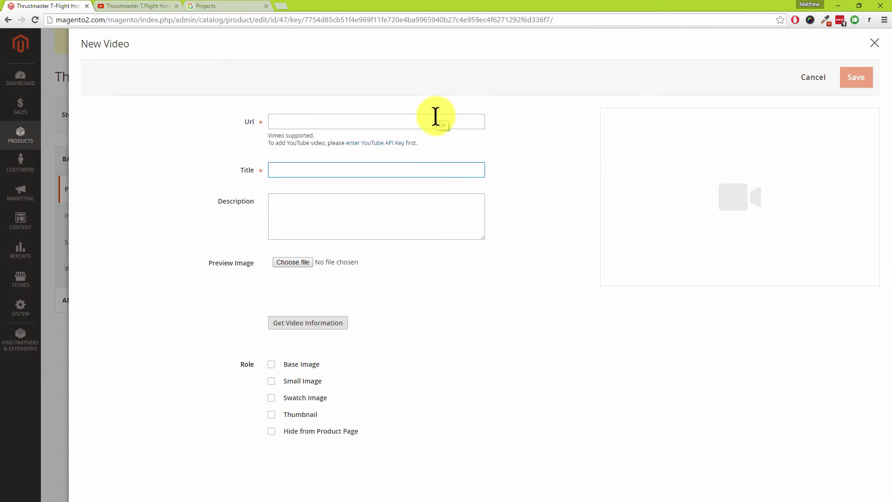
- Open the Product Video YouTube API Key settings in a new tab, then move to the Google APIs tab
{"action": "right_click", "coordinate": [372, 150]}
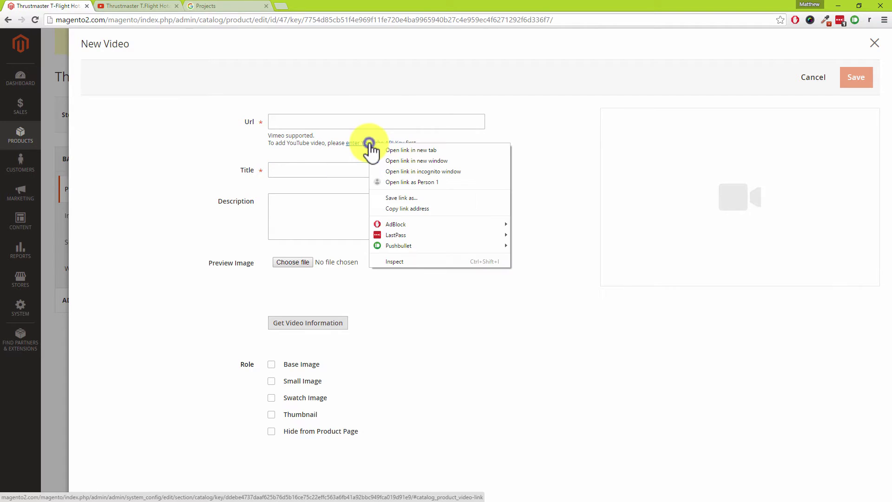
{"action": "left_click", "coordinate": [388, 151]}
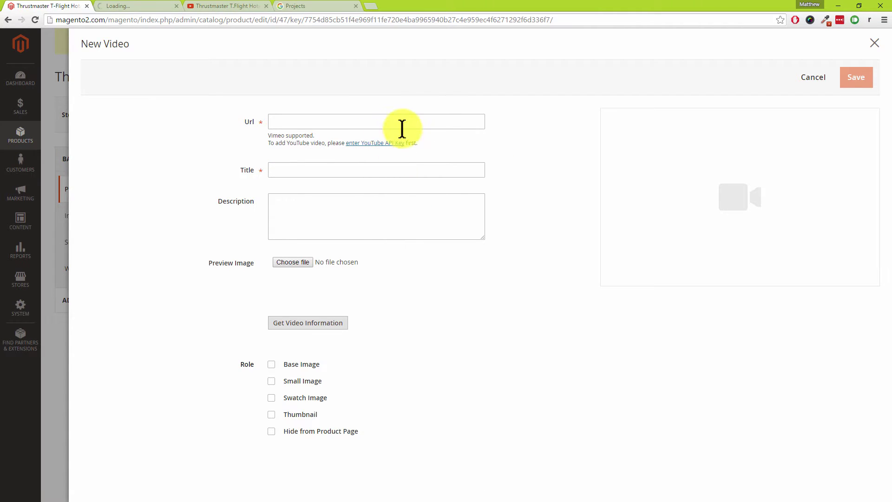
{"action": "left_click", "coordinate": [138, 7]}
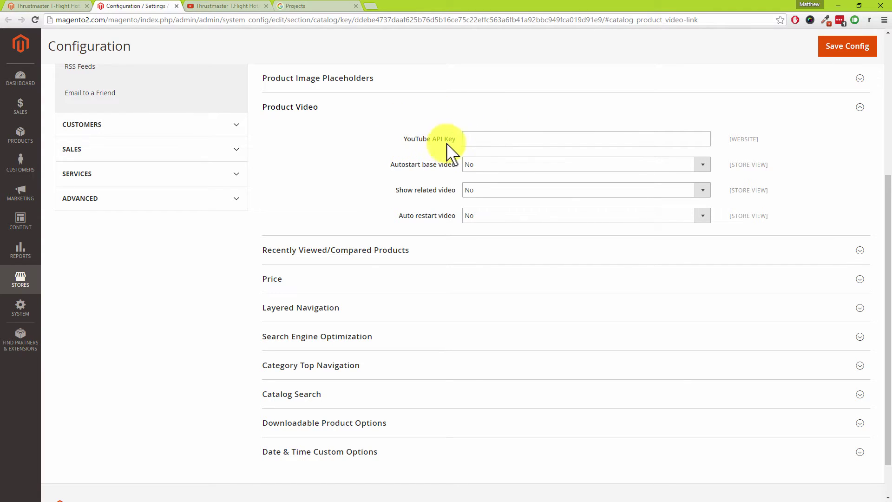
{"action": "left_click", "coordinate": [483, 139]}
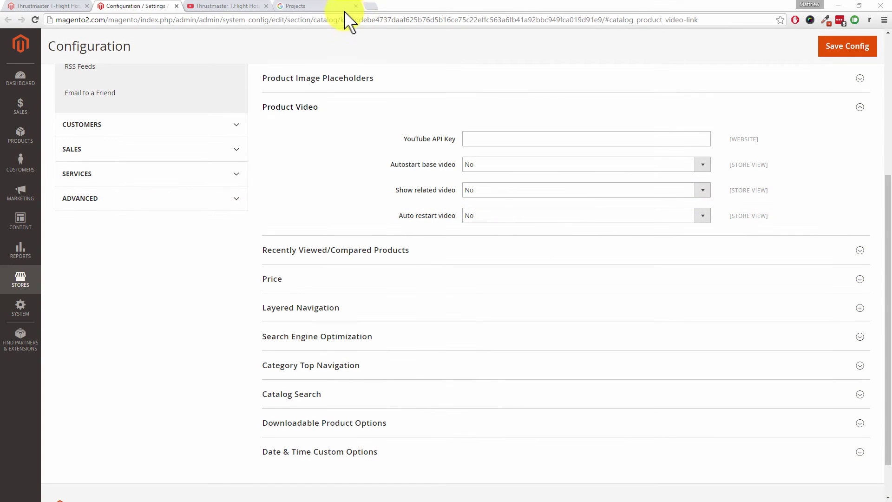
{"action": "left_click", "coordinate": [331, 6]}
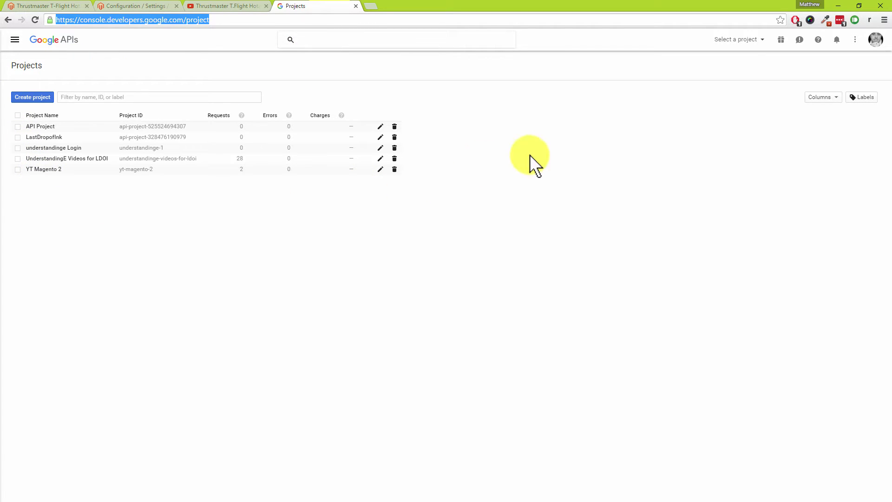
- Go to the API Manager library for the YT Magento 2 project
{"action": "left_click", "coordinate": [742, 41]}
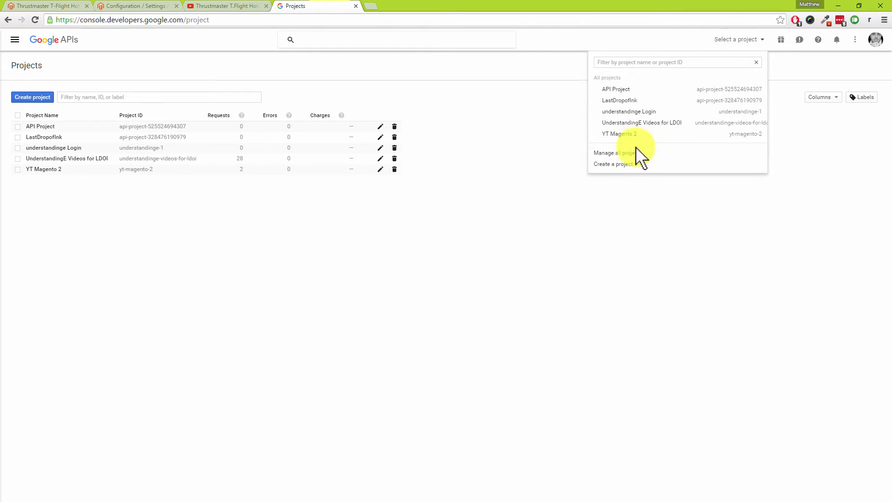
{"action": "left_click", "coordinate": [624, 164]}
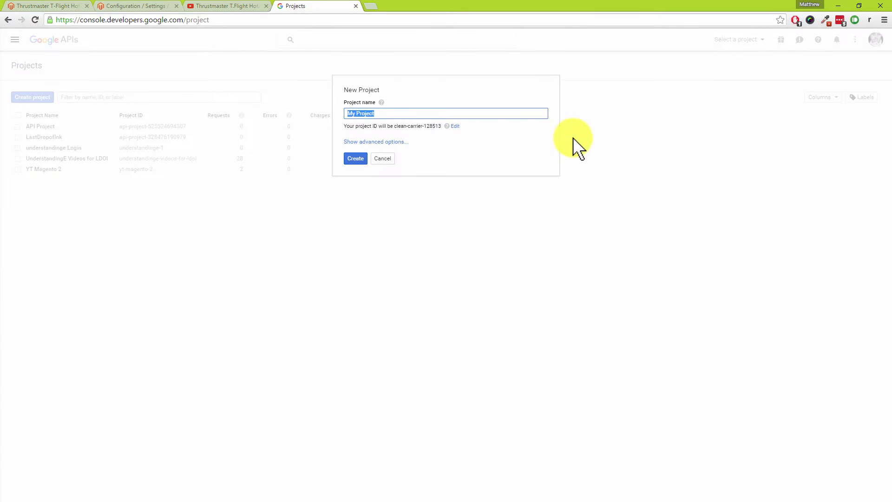
{"action": "left_click", "coordinate": [388, 160]}
{"action": "left_click", "coordinate": [15, 40]}
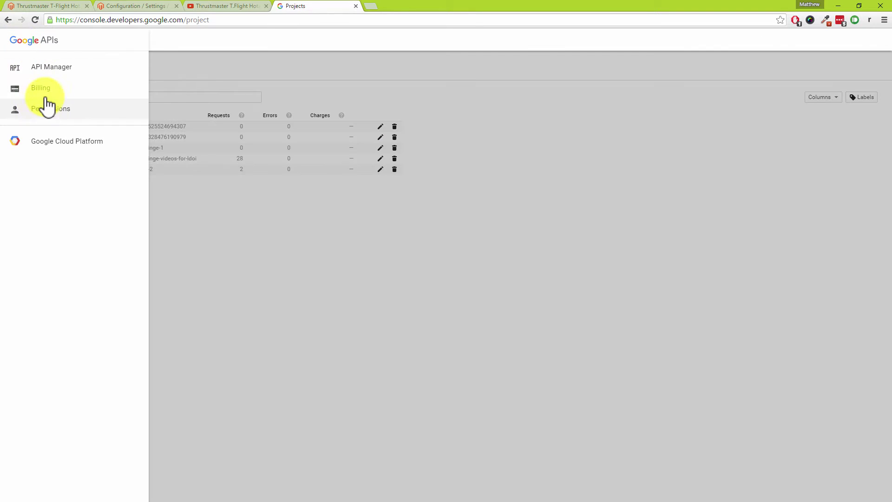
{"action": "left_click", "coordinate": [40, 69]}
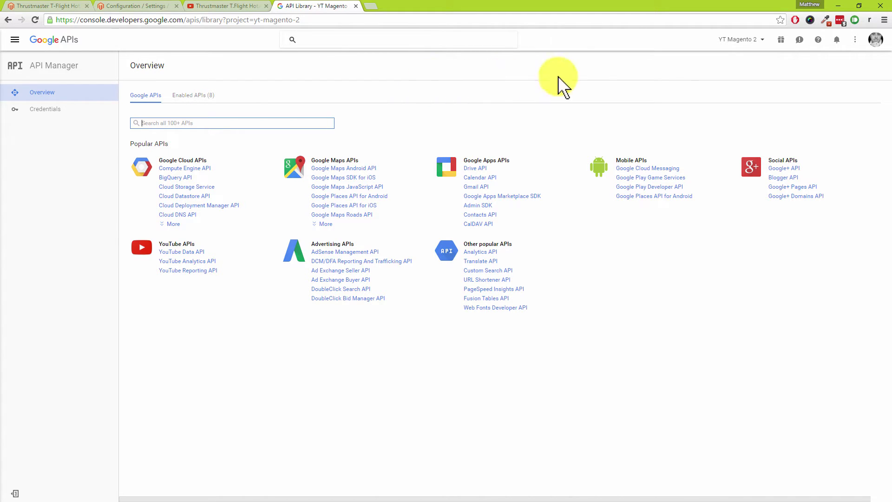
{"action": "left_click", "coordinate": [750, 39]}
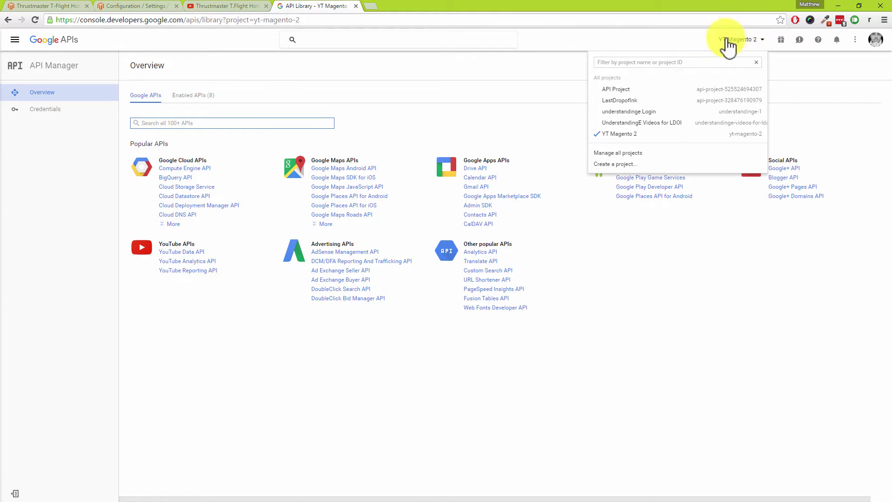
- Create a Google API project named 'UnderstandingE M2 YT API Key', keeping the name under 30 characters
{"action": "left_click", "coordinate": [620, 167]}
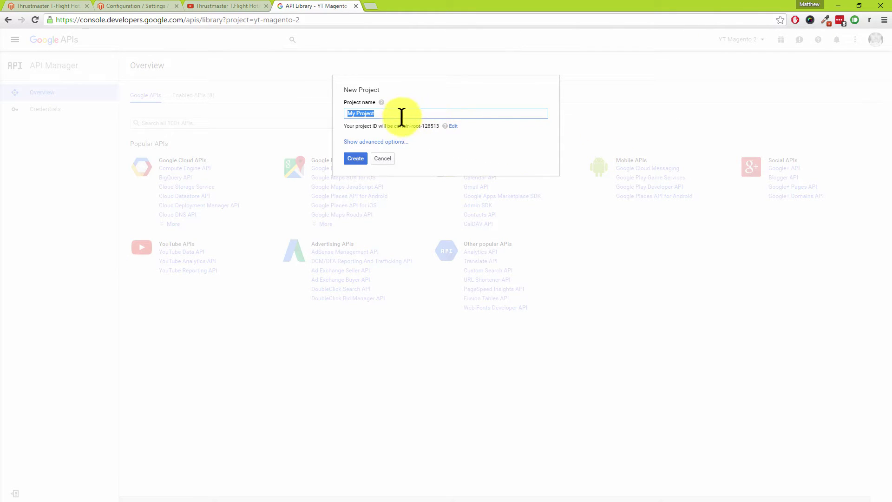
{"action": "left_click", "coordinate": [402, 116]}
{"action": "left_click_drag", "start_coordinate": [402, 115], "coordinate": [333, 111]}
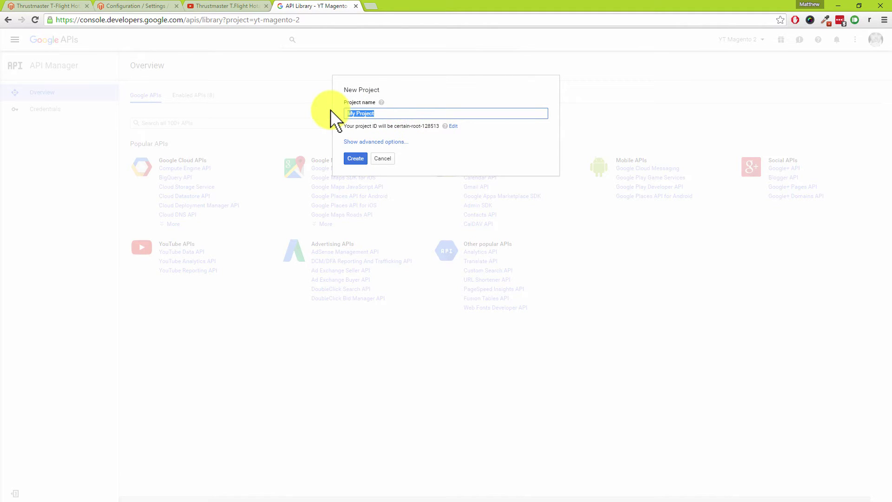
{"action": "type", "text": "YouTube Magento 2"}
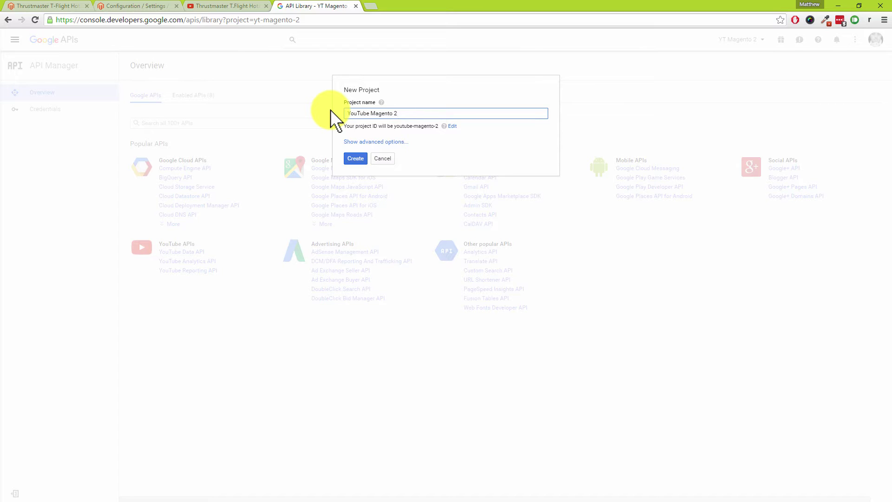
{"action": "key", "text": "ctrl+a"}
{"action": "type", "text": "UnderstandingE Magento"}
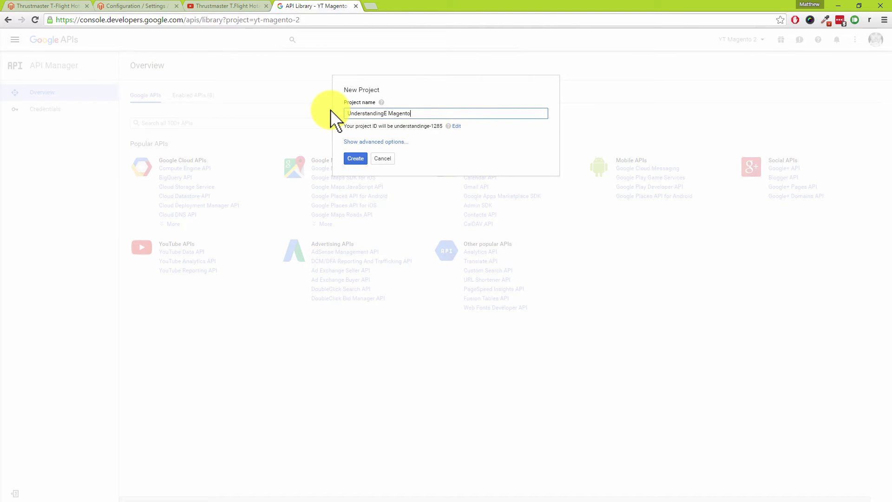
{"action": "type", "text": " 2 YT API Key"}
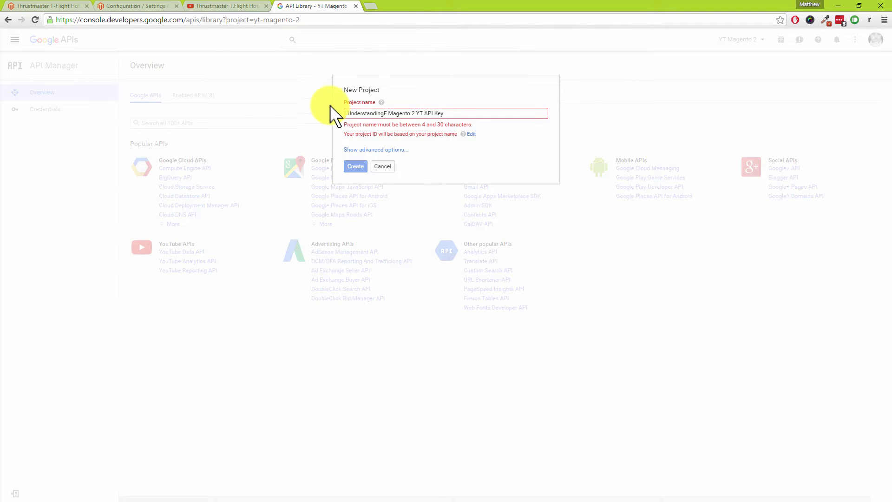
{"action": "double_click", "coordinate": [405, 113]}
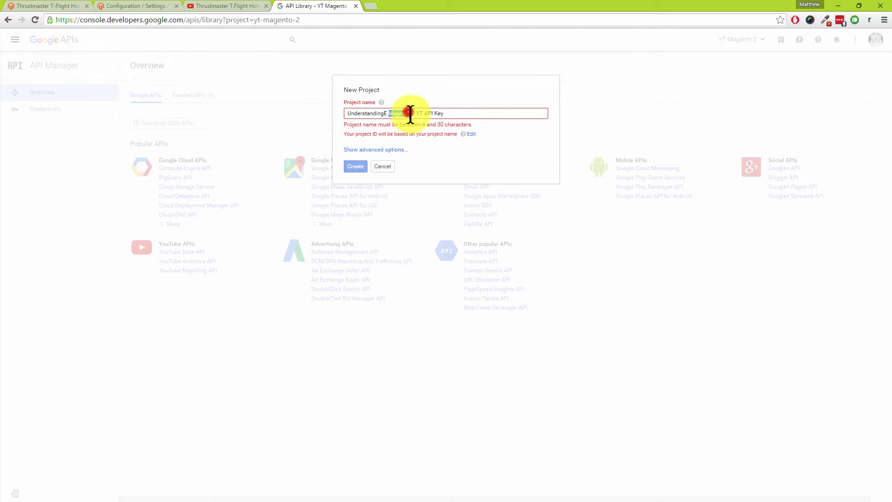
{"action": "type", "text": "M"}
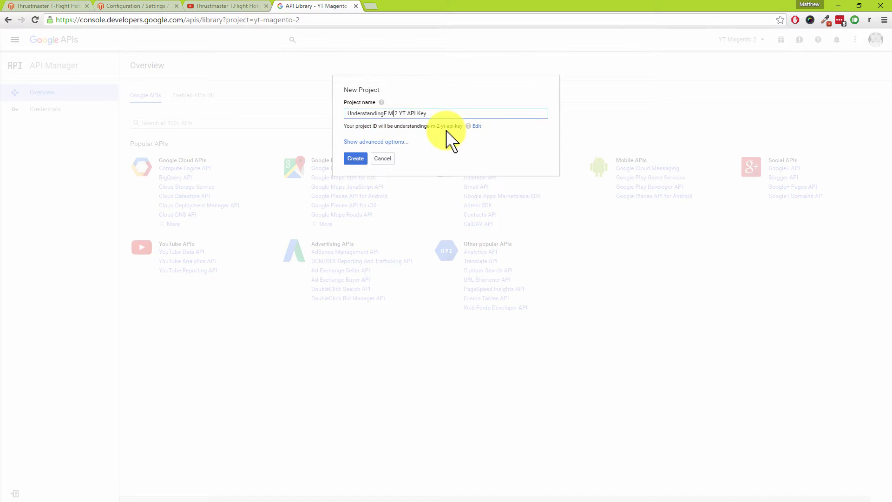
{"action": "key", "text": "Delete"}
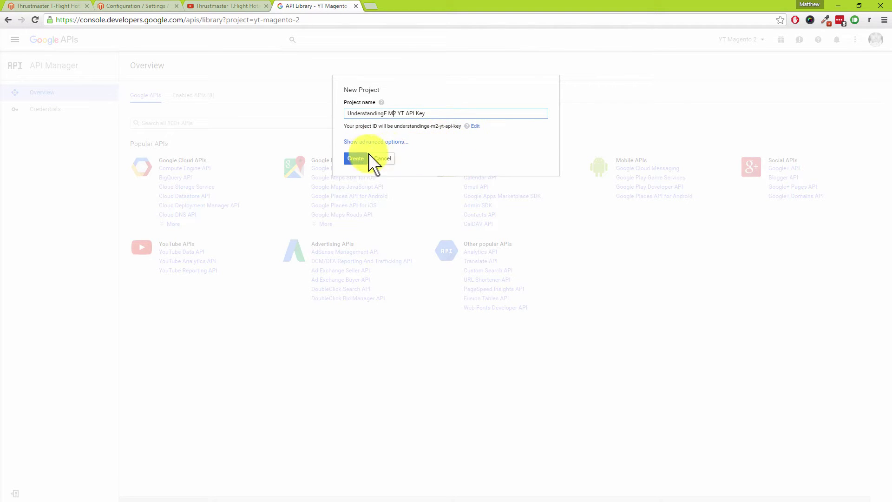
{"action": "left_click", "coordinate": [356, 159]}
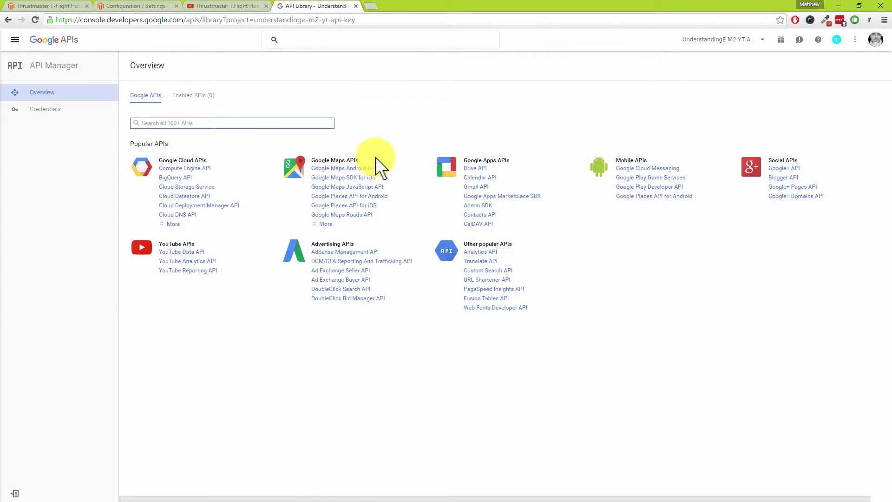
- Enable YouTube Data API v3 for the new project and start adding credentials
{"action": "left_click", "coordinate": [734, 39]}
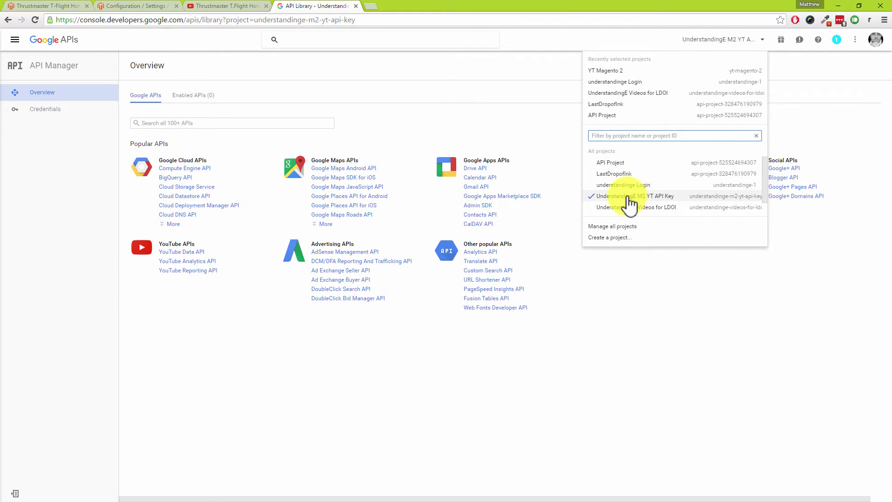
{"action": "left_click", "coordinate": [533, 136]}
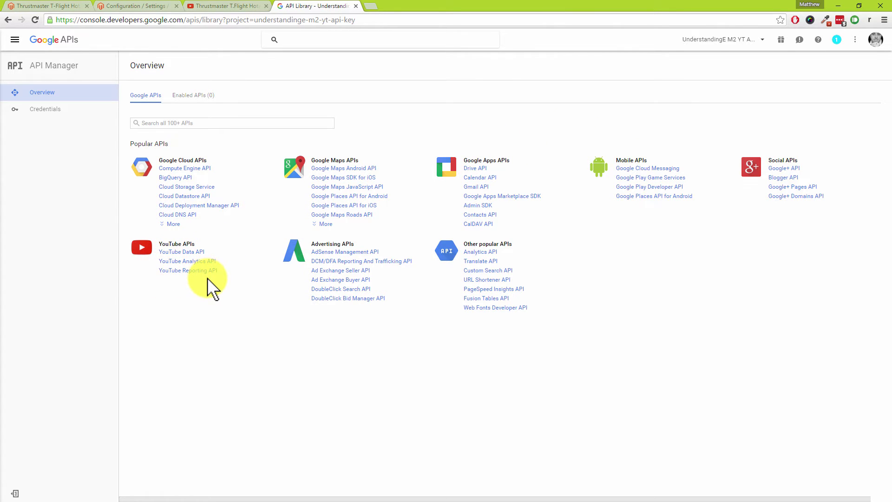
{"action": "left_click", "coordinate": [192, 253]}
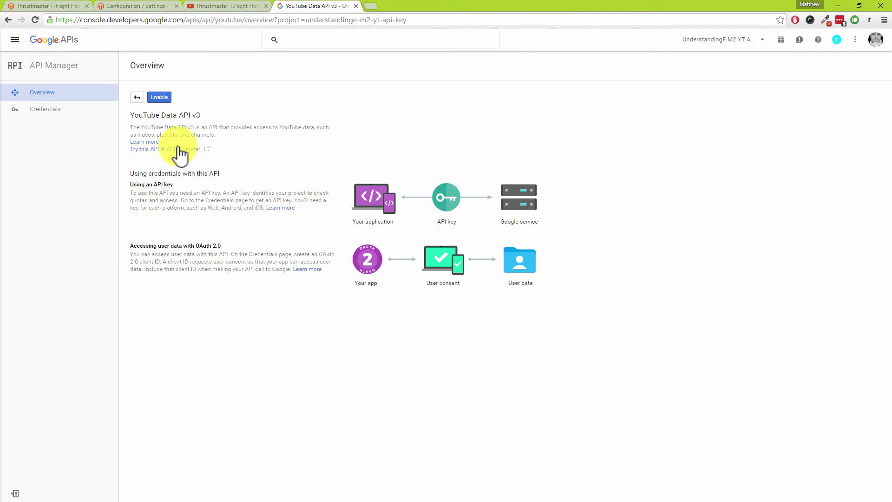
{"action": "left_click", "coordinate": [165, 96]}
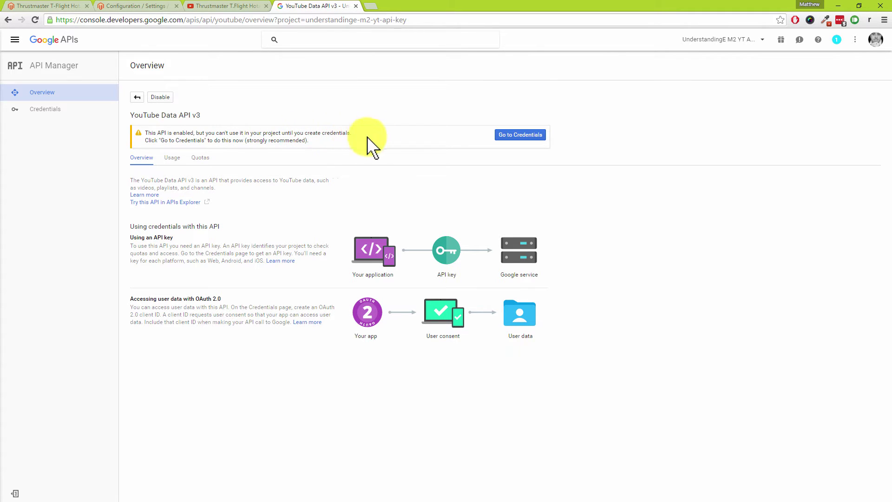
{"action": "left_click", "coordinate": [530, 138]}
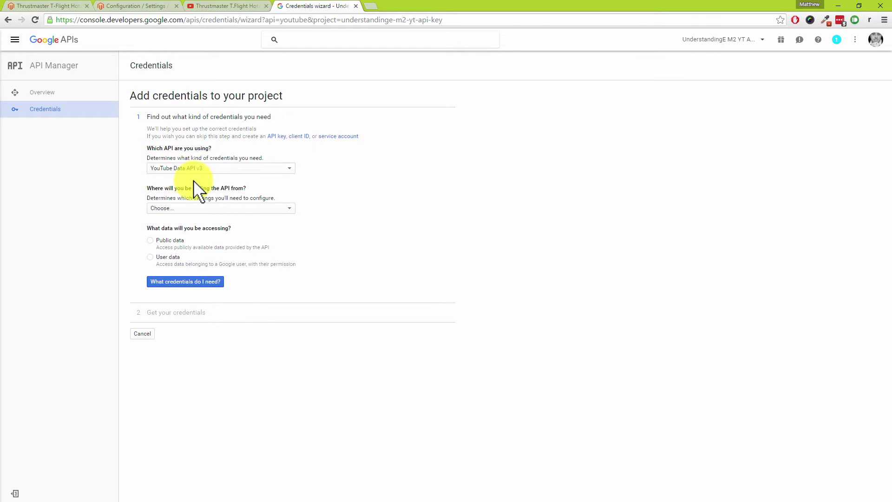
- Create a web-server API key named Server key 1 for public data
{"action": "left_click", "coordinate": [255, 207]}
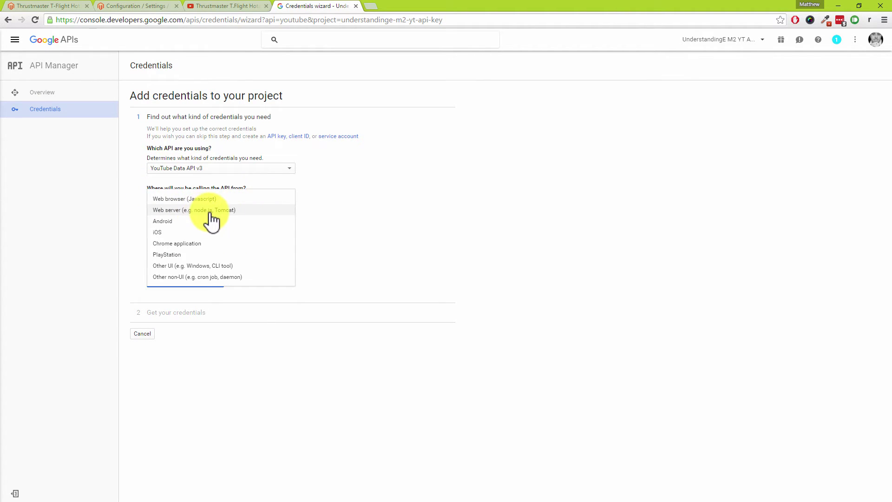
{"action": "left_click", "coordinate": [230, 213]}
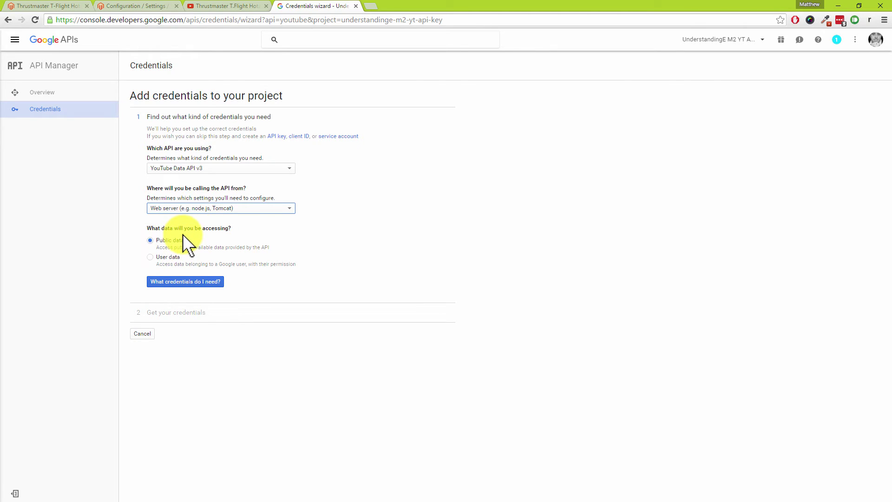
{"action": "left_click", "coordinate": [176, 282]}
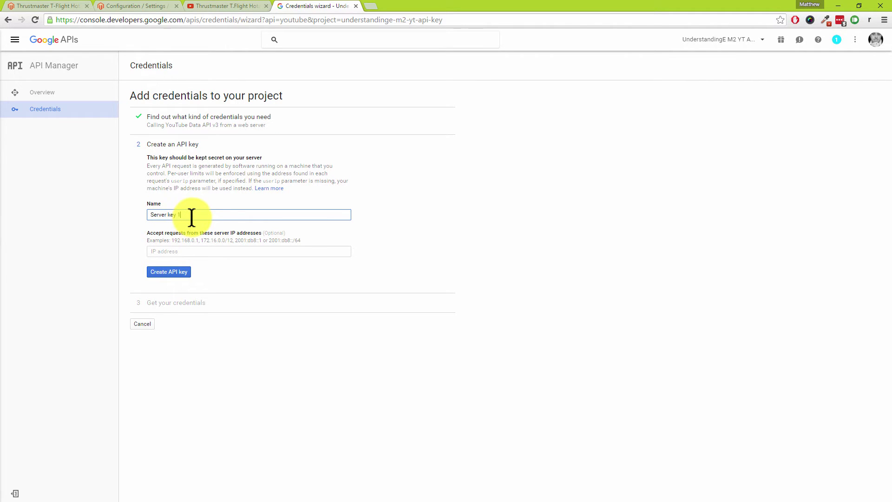
{"action": "left_click", "coordinate": [187, 251]}
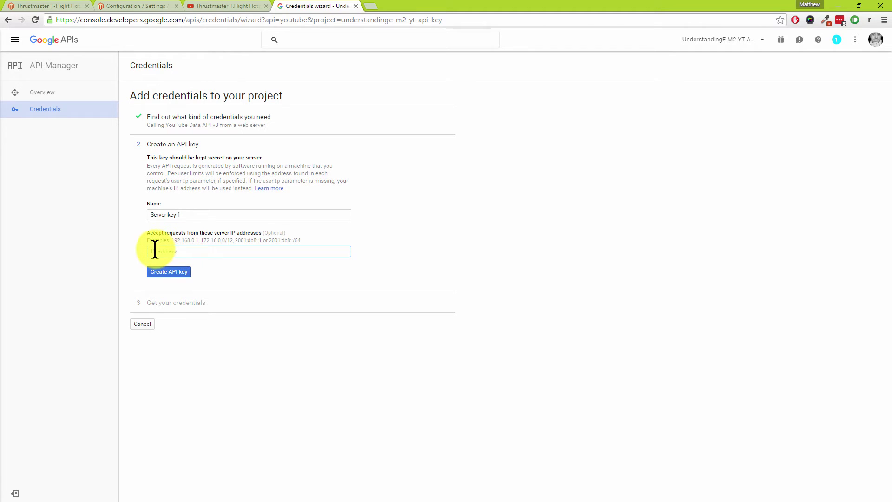
{"action": "left_click", "coordinate": [169, 272]}
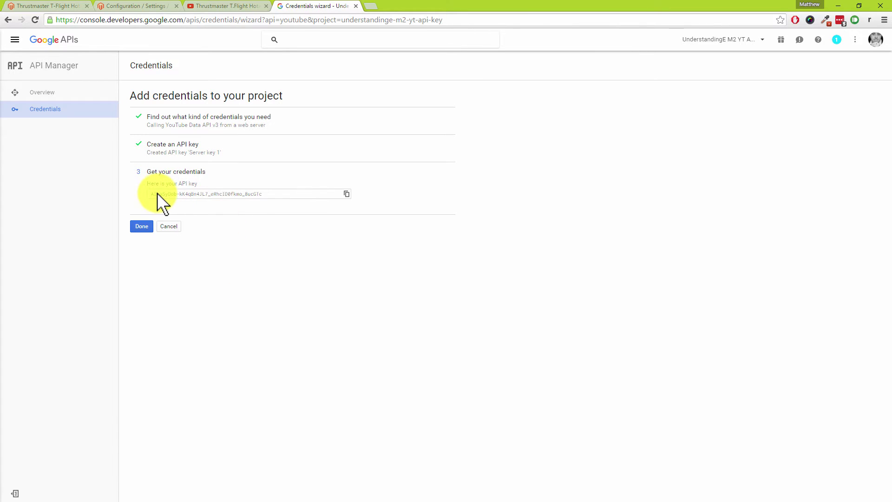
- Copy the new API key, finish the wizard, and return to the Magento configuration tab
{"action": "left_click_drag", "start_coordinate": [260, 194], "coordinate": [149, 193]}
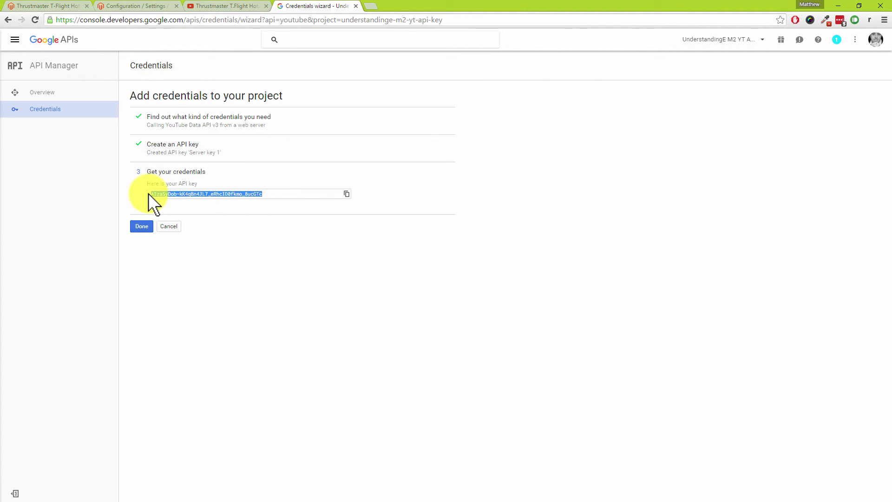
{"action": "left_click", "coordinate": [273, 193]}
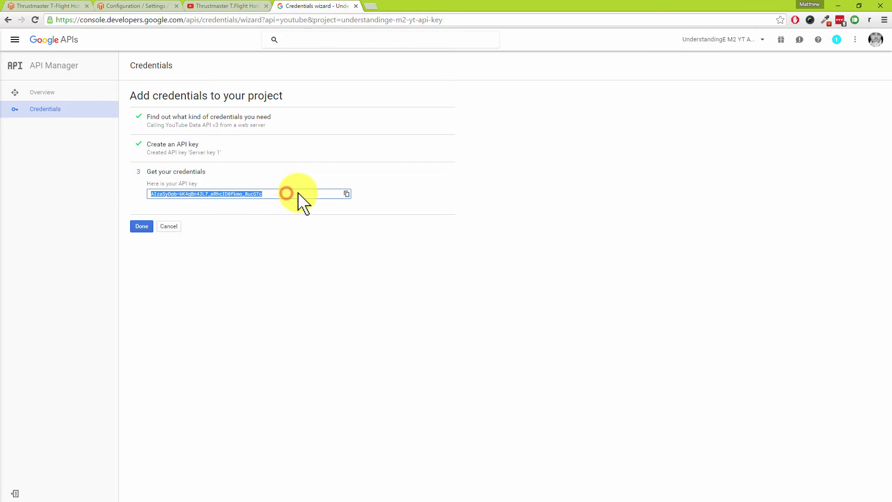
{"action": "right_click", "coordinate": [206, 194]}
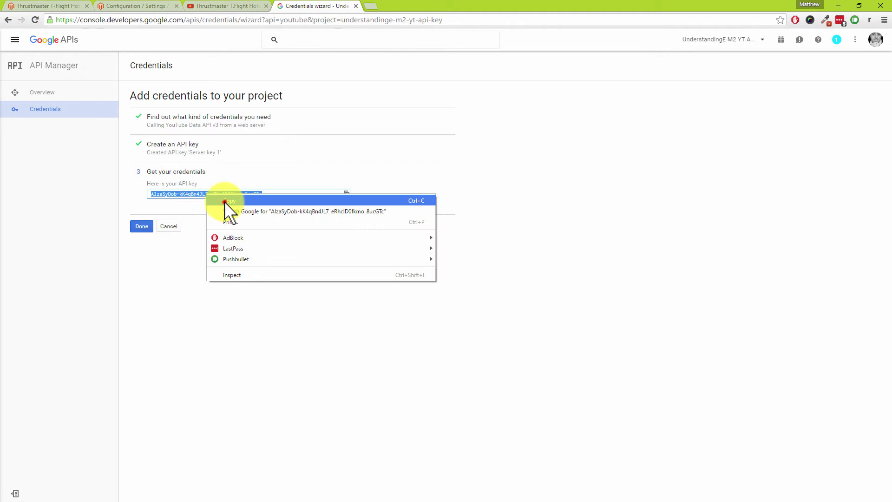
{"action": "left_click", "coordinate": [224, 201]}
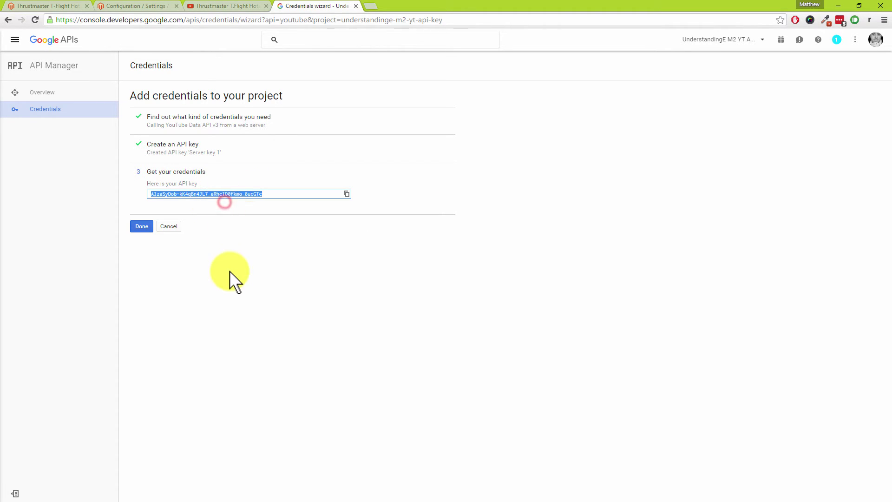
{"action": "left_click", "coordinate": [139, 226]}
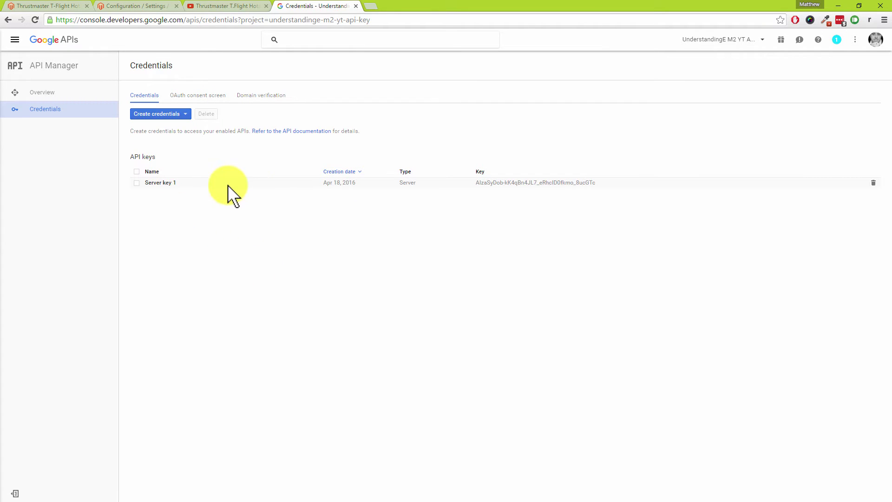
{"action": "left_click", "coordinate": [139, 6]}
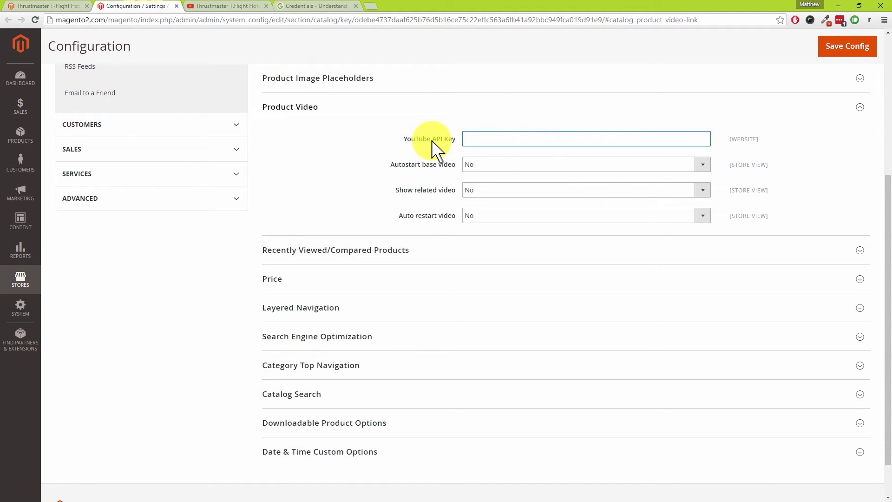
- Paste the copied key into the YouTube API Key field and save the configuration
{"action": "right_click", "coordinate": [491, 139]}
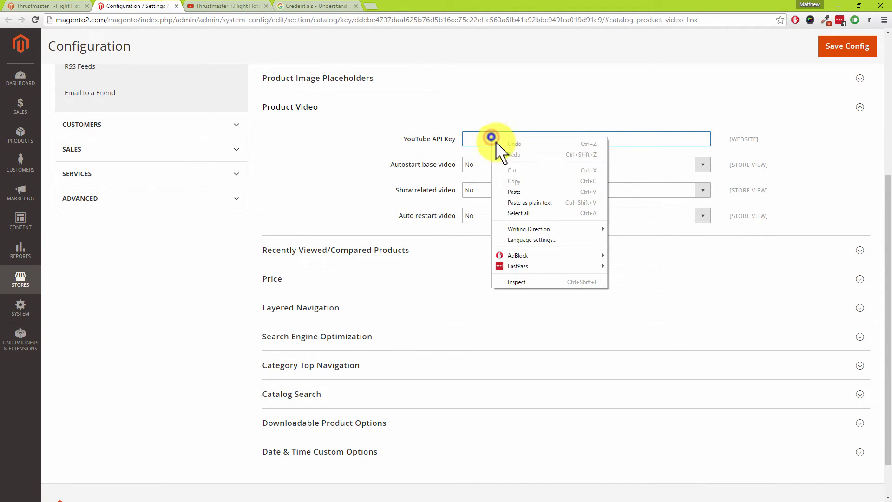
{"action": "left_click", "coordinate": [514, 191]}
{"action": "left_click", "coordinate": [846, 49]}
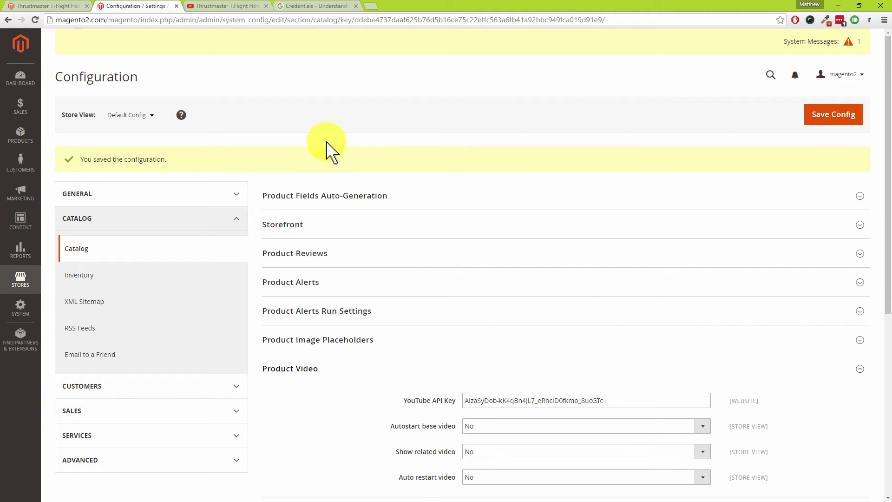
- Copy the HOTAS review video's web address from the YouTube address bar
{"action": "left_click", "coordinate": [236, 6]}
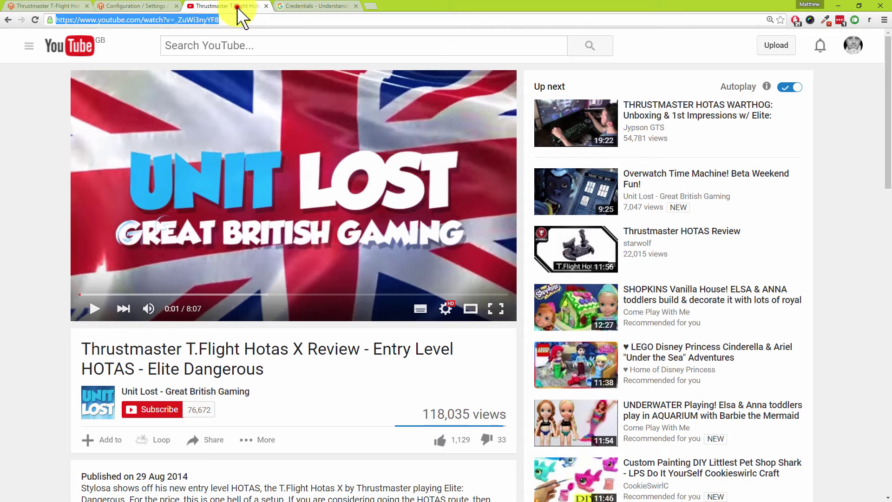
{"action": "left_click", "coordinate": [247, 20]}
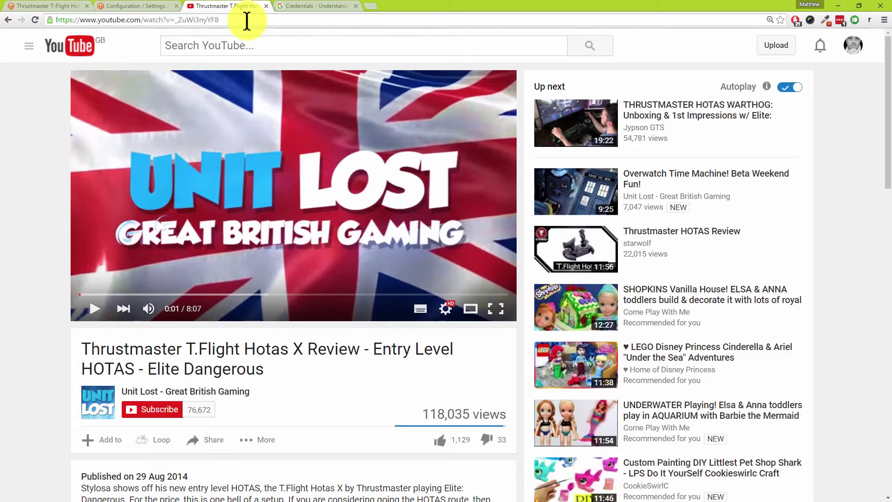
{"action": "left_click_drag", "start_coordinate": [240, 20], "coordinate": [41, 13]}
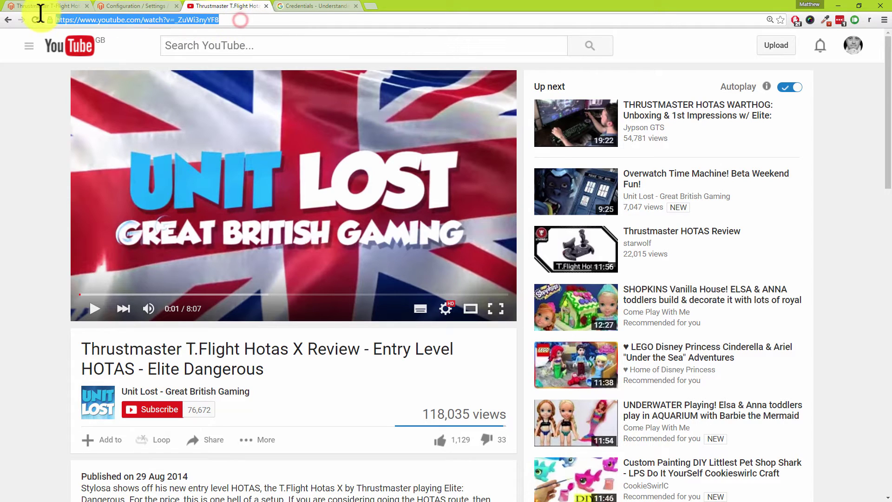
{"action": "right_click", "coordinate": [129, 21]}
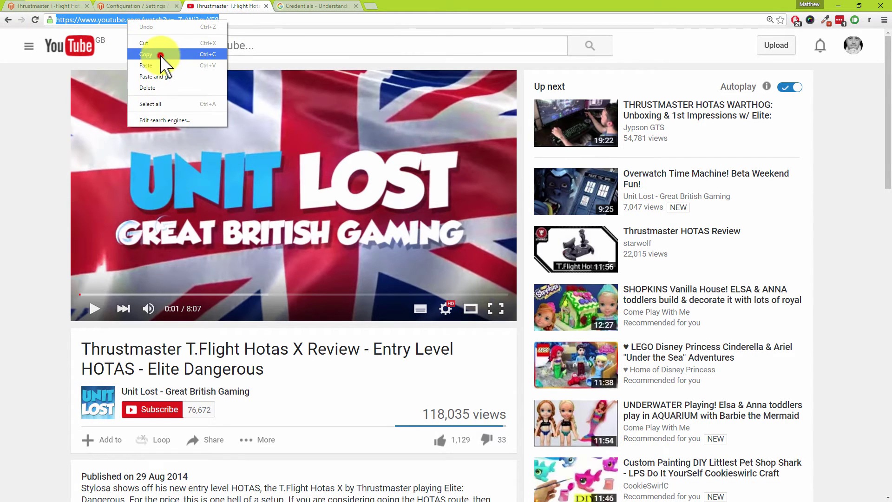
{"action": "left_click", "coordinate": [160, 55]}
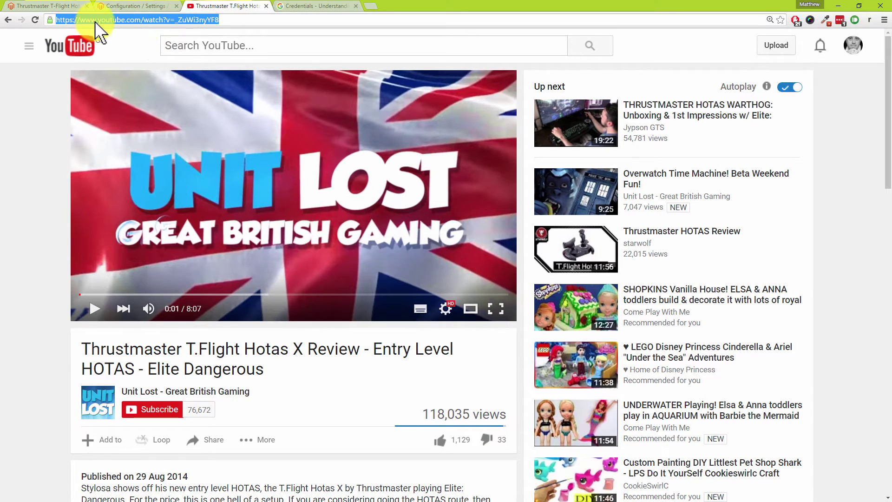
- Reselect and recopy the full video address, then return to the Magento admin tab
{"action": "left_click", "coordinate": [167, 27]}
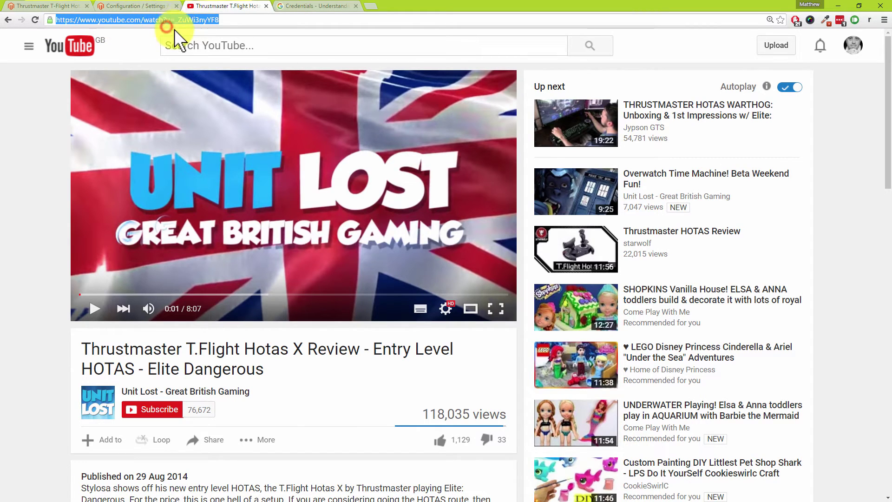
{"action": "left_click", "coordinate": [176, 19]}
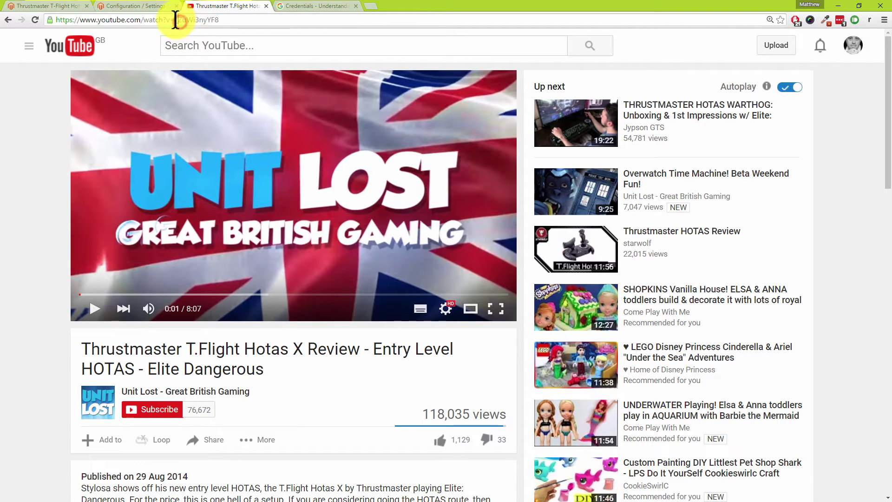
{"action": "left_click_drag", "start_coordinate": [176, 20], "coordinate": [55, 18]}
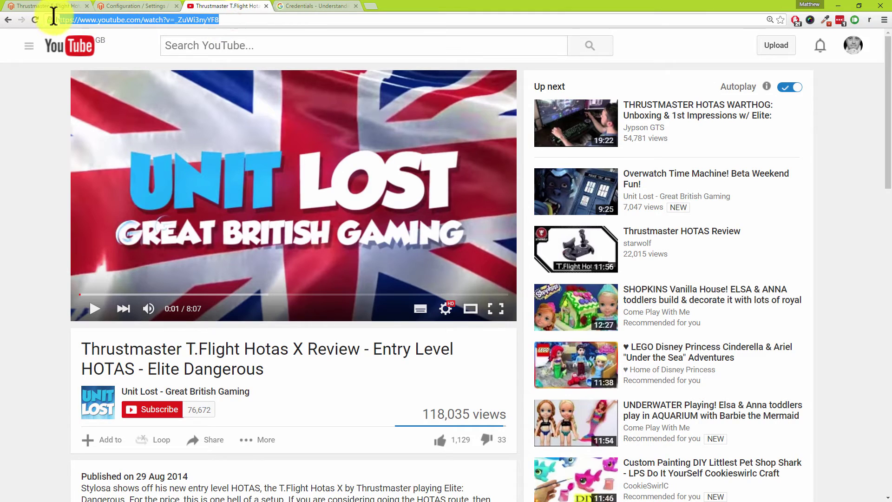
{"action": "right_click", "coordinate": [124, 20]}
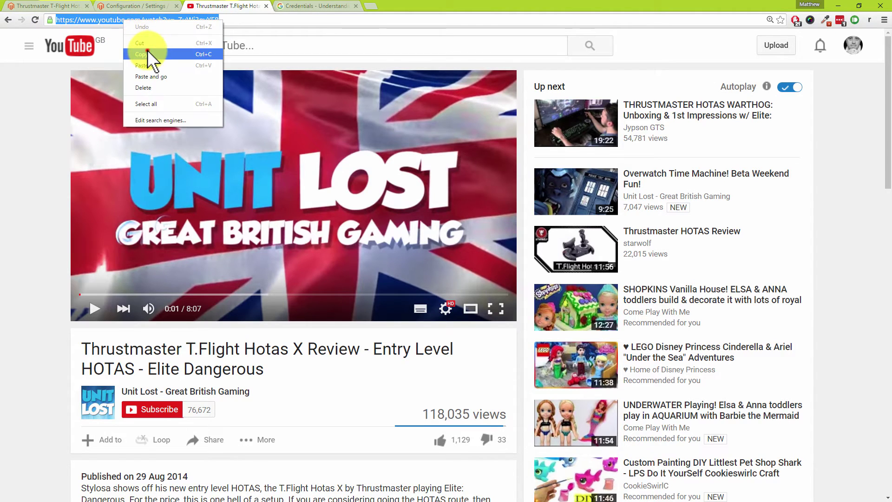
{"action": "left_click", "coordinate": [148, 53]}
{"action": "left_click_drag", "start_coordinate": [231, 20], "coordinate": [175, 22]}
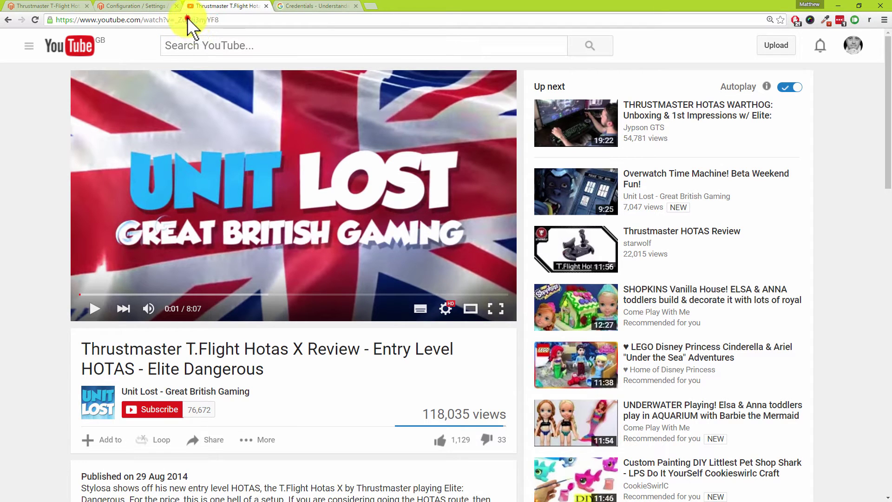
{"action": "triple_click", "coordinate": [188, 19]}
{"action": "right_click", "coordinate": [184, 21]}
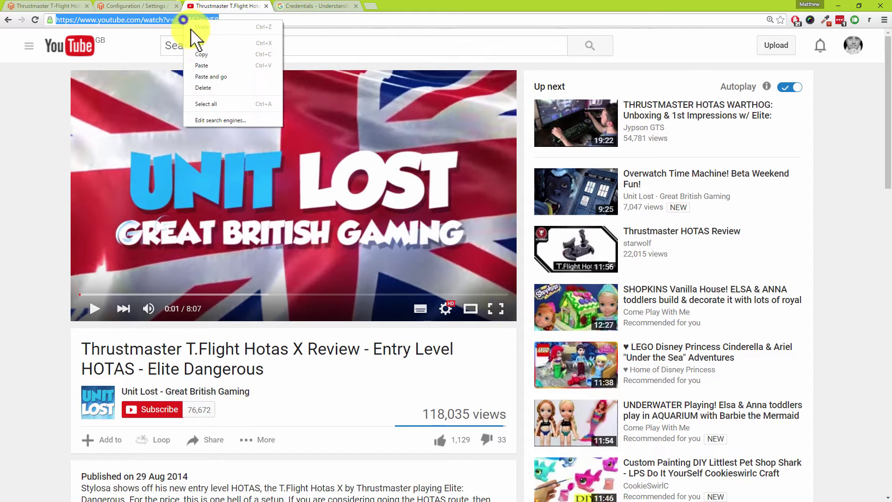
{"action": "left_click", "coordinate": [205, 53]}
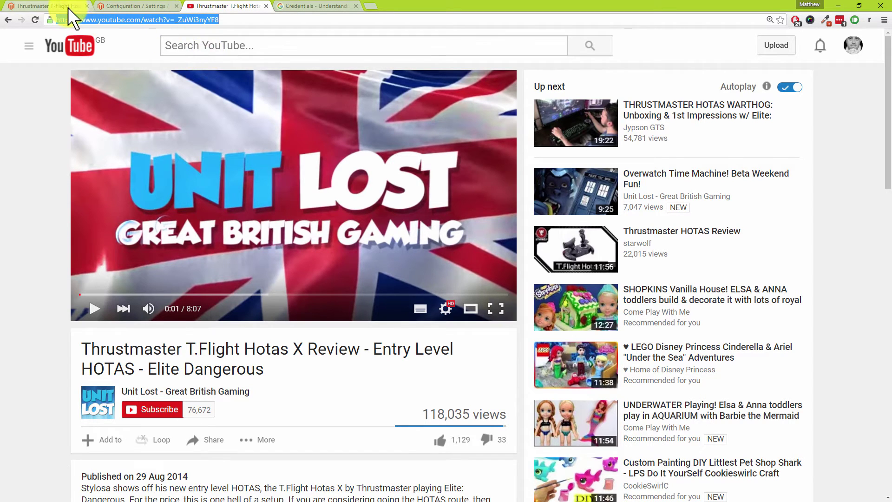
{"action": "left_click", "coordinate": [68, 8]}
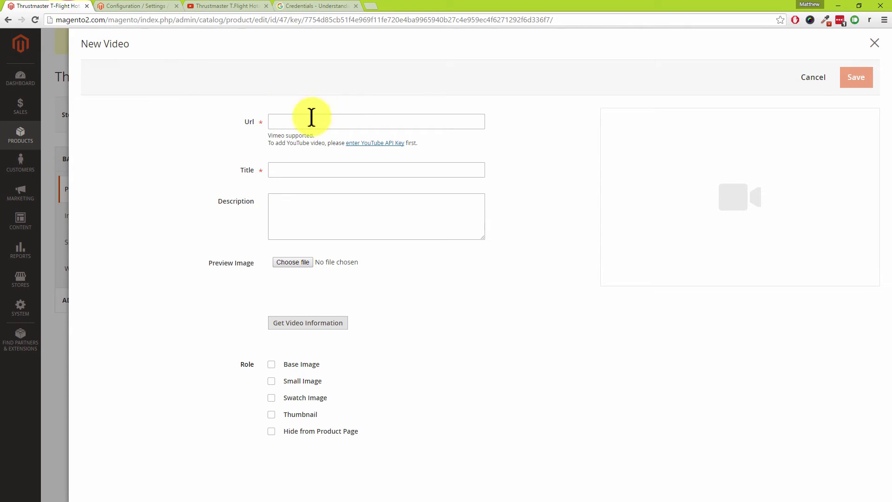
- Discard the New Video form, reload the product page, and open a fresh New Video form for pasting the Url
{"action": "left_click", "coordinate": [813, 77]}
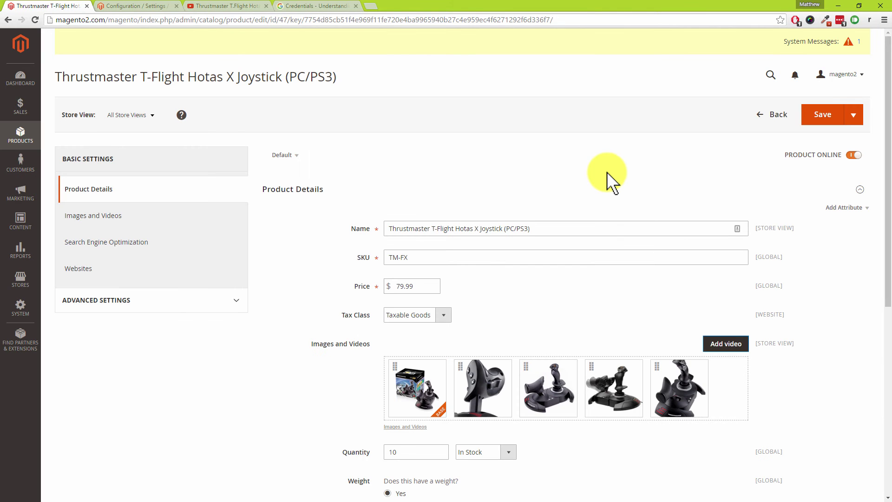
{"action": "right_click", "coordinate": [577, 169]}
{"action": "left_click", "coordinate": [612, 195]}
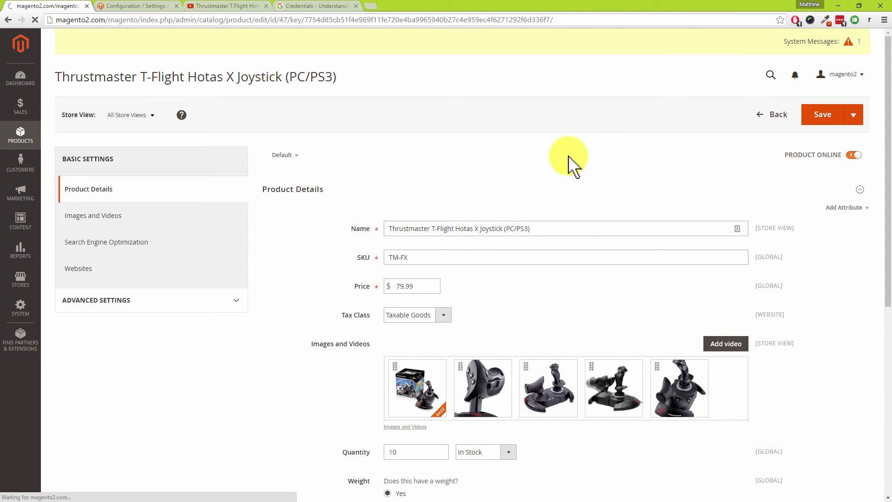
{"action": "left_click", "coordinate": [725, 351]}
{"action": "left_click", "coordinate": [319, 120]}
{"action": "right_click", "coordinate": [319, 119]}
- Paste the YouTube address, fetch the video's title, description and preview, and save the video
{"action": "left_click", "coordinate": [359, 174]}
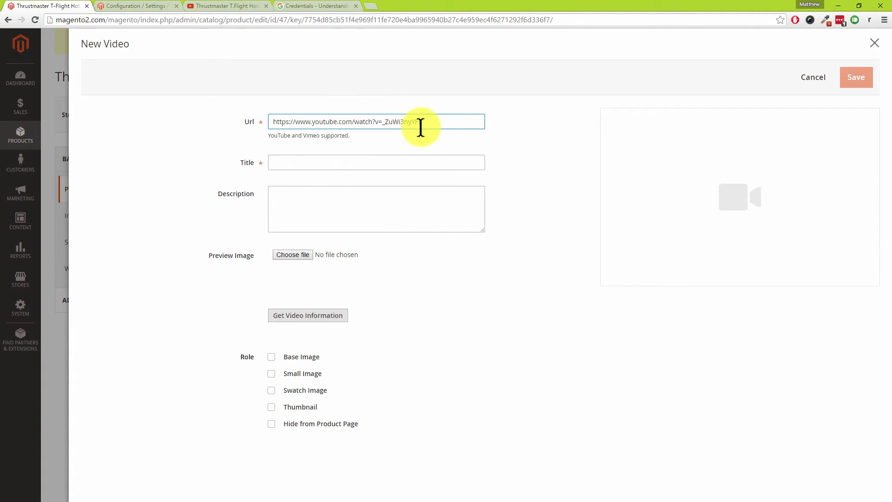
{"action": "left_click", "coordinate": [294, 164]}
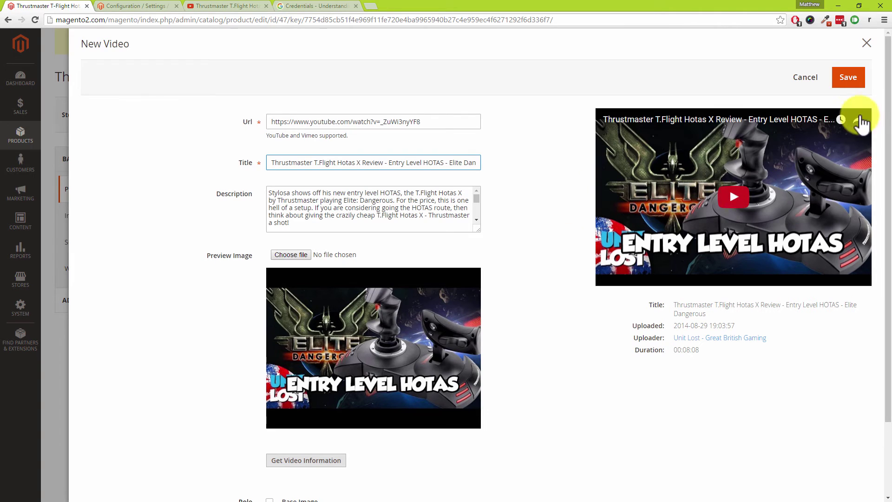
{"action": "left_click_drag", "start_coordinate": [887, 77], "coordinate": [885, 176]}
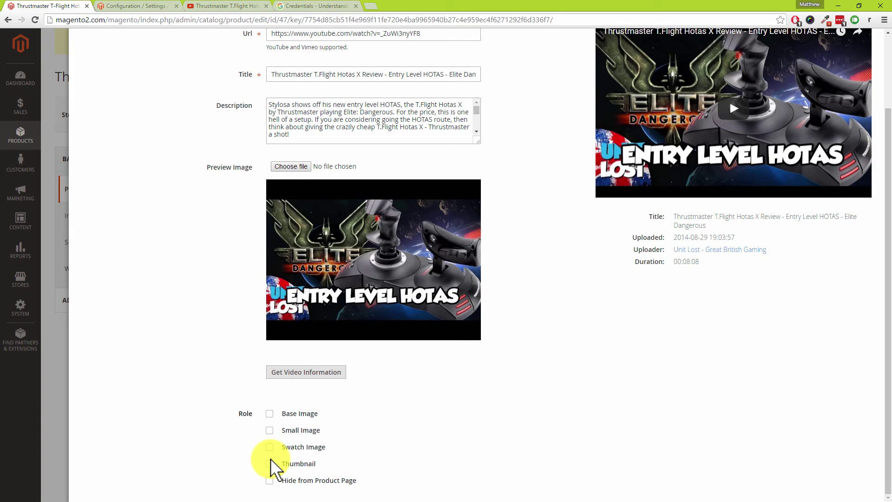
{"action": "scroll", "coordinate": [548, 376], "scroll_direction": "up", "scroll_amount": 2}
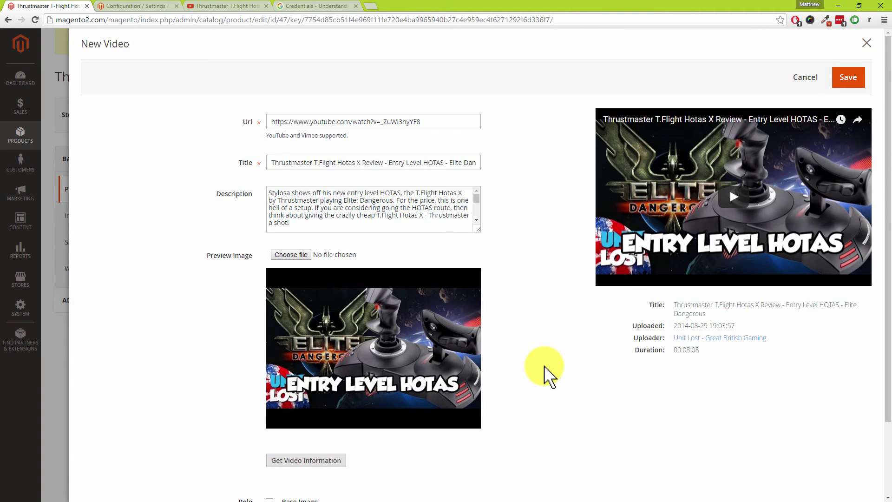
{"action": "left_click", "coordinate": [855, 83]}
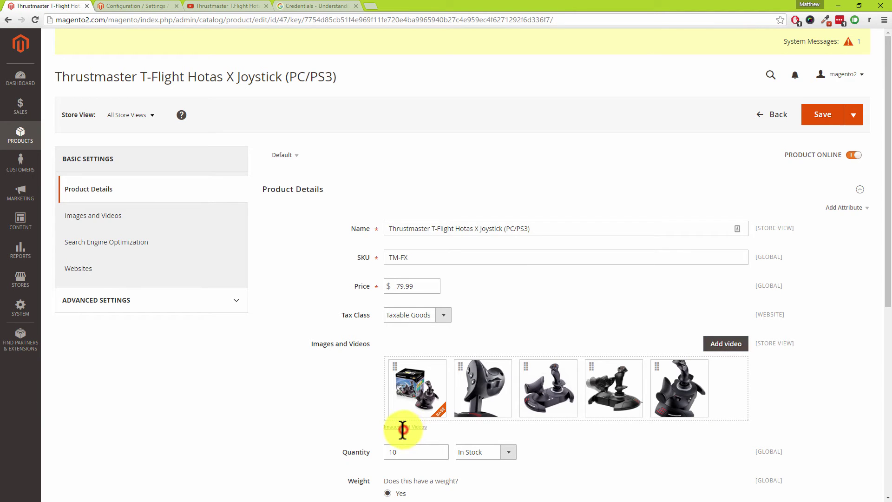
- Move the YouTube review video to second place in the joystick's Images and Videos gallery and save
{"action": "left_click", "coordinate": [100, 219]}
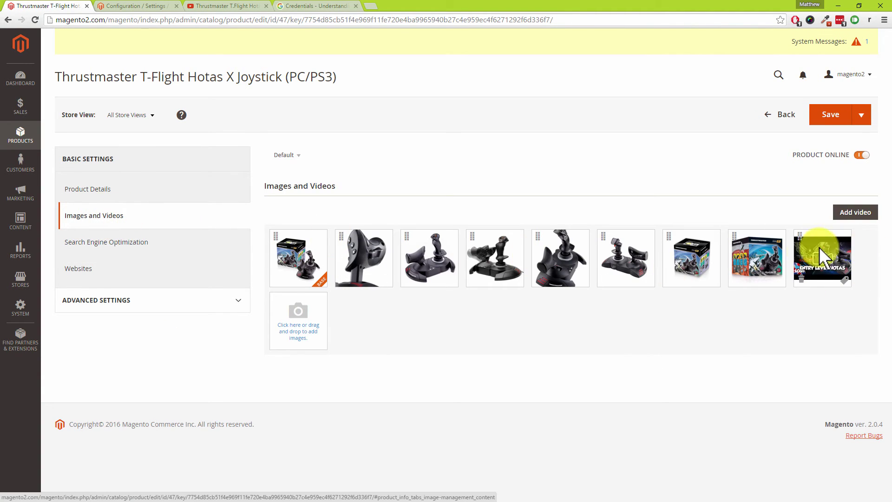
{"action": "mouse_move", "coordinate": [762, 261]}
{"action": "mouse_move", "coordinate": [816, 251]}
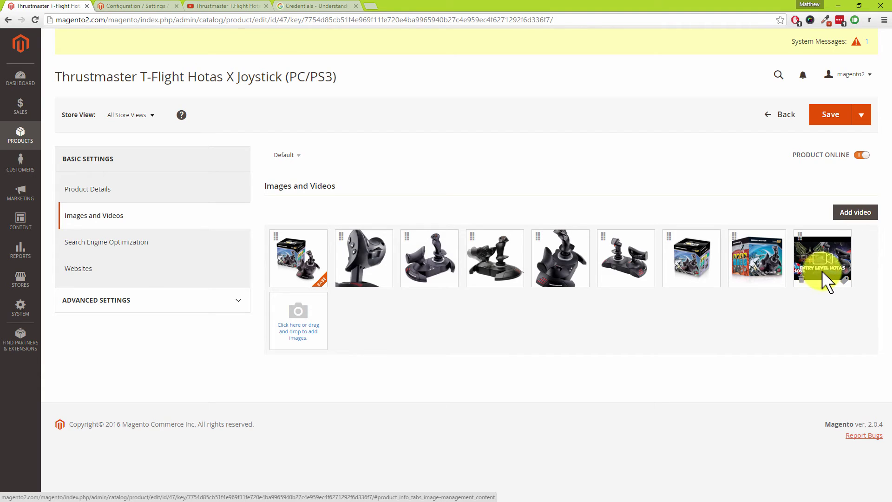
{"action": "left_click_drag", "start_coordinate": [800, 238], "coordinate": [340, 239]}
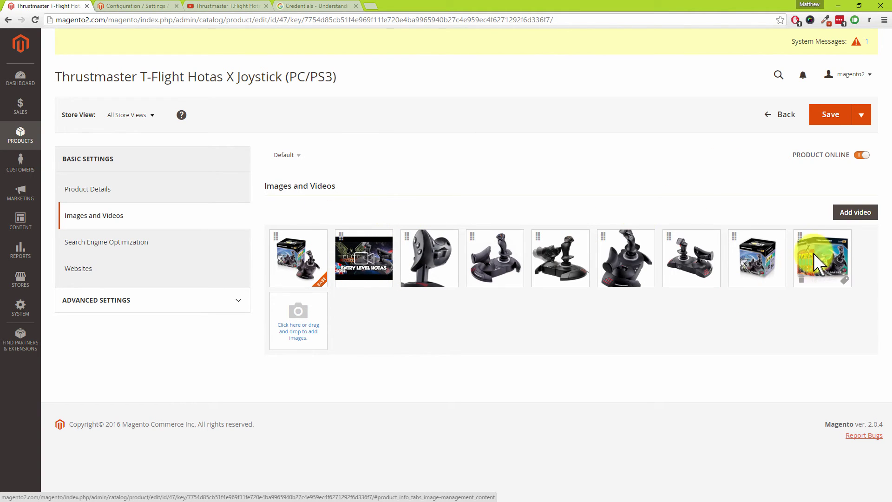
{"action": "left_click", "coordinate": [831, 123]}
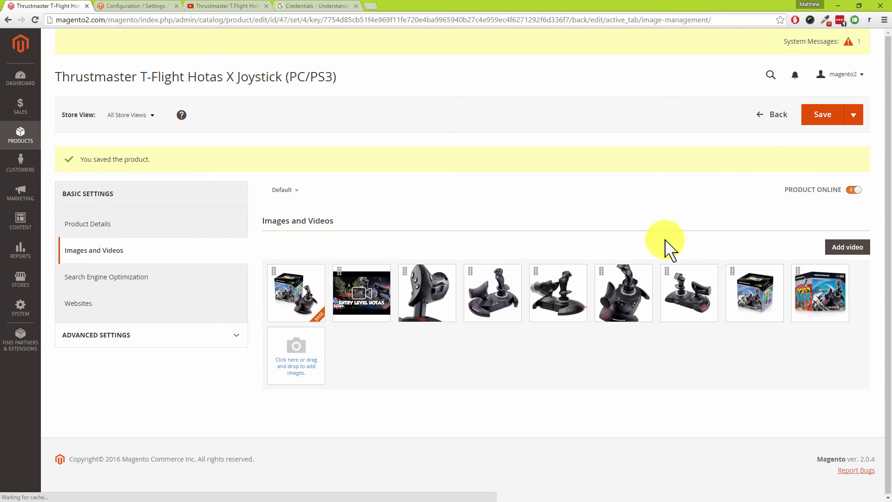
- Check the video's Title and Description in Edit Video, cancel, then reopen and save the video details
{"action": "left_click", "coordinate": [368, 288]}
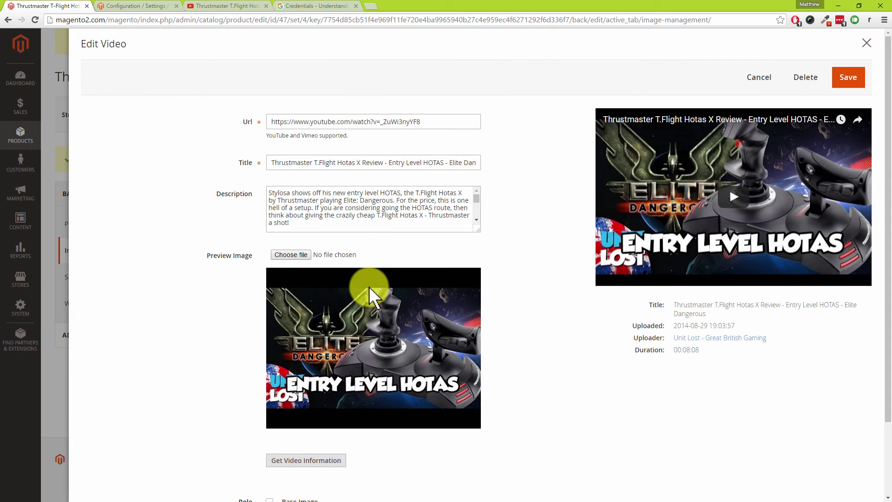
{"action": "left_click_drag", "start_coordinate": [289, 157], "coordinate": [491, 167]}
{"action": "left_click", "coordinate": [335, 228]}
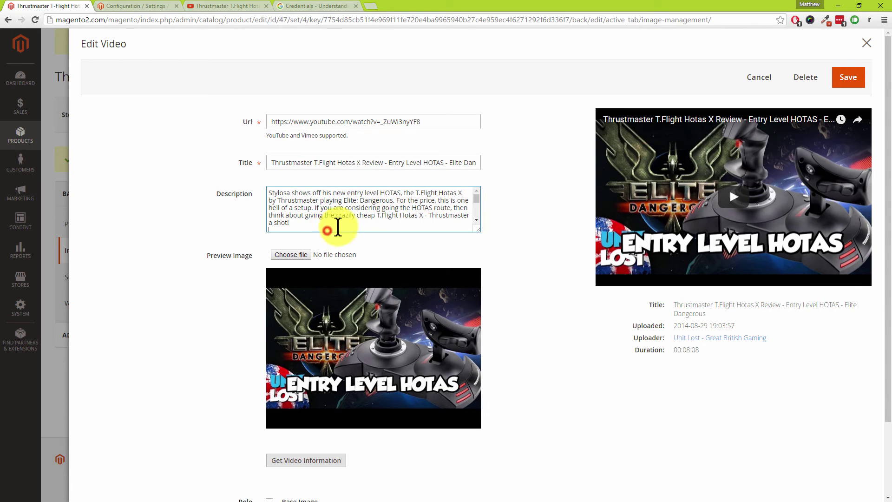
{"action": "left_click_drag", "start_coordinate": [335, 228], "coordinate": [245, 183]}
{"action": "left_click", "coordinate": [758, 82]}
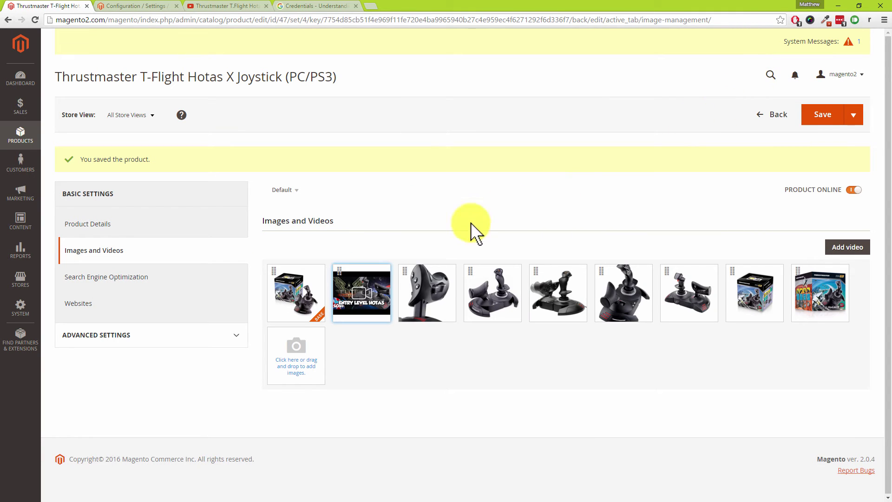
{"action": "left_click", "coordinate": [361, 290]}
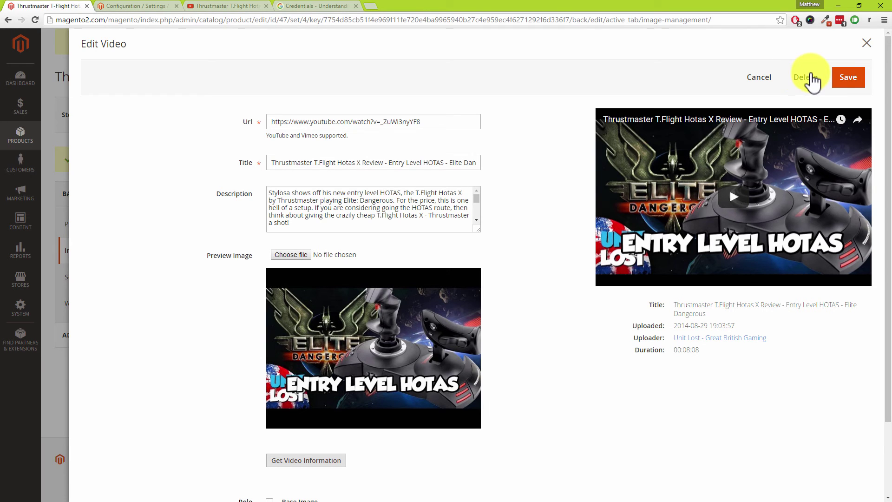
{"action": "left_click", "coordinate": [849, 77]}
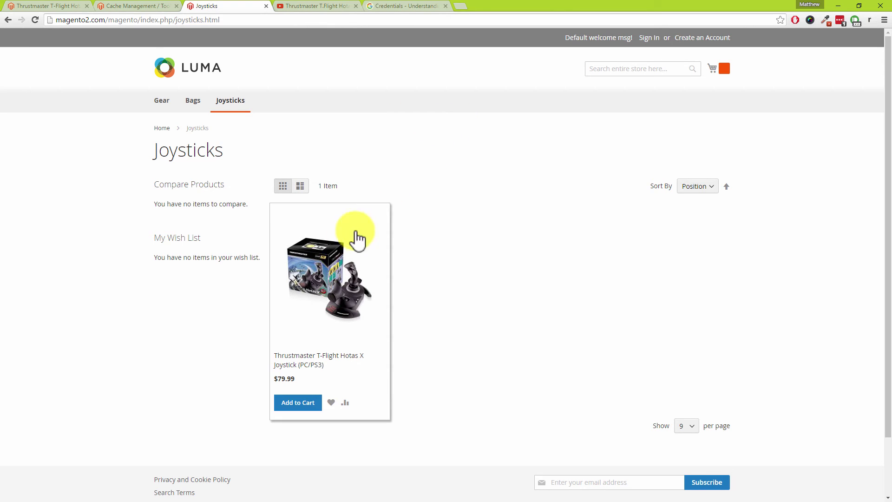
- Open the Thrustmaster T-Flight Hotas X Joystick page and view the fifth and sixth gallery images
{"action": "left_click", "coordinate": [319, 261]}
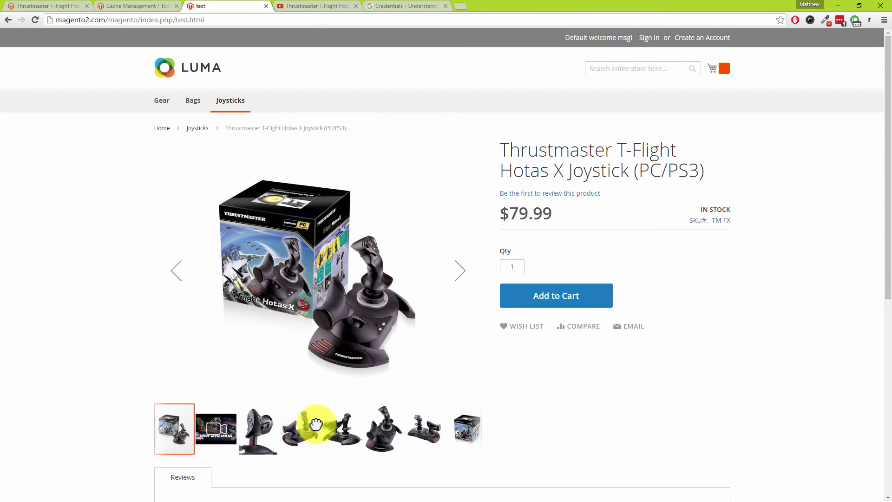
{"action": "left_click", "coordinate": [339, 425]}
{"action": "left_click", "coordinate": [379, 425]}
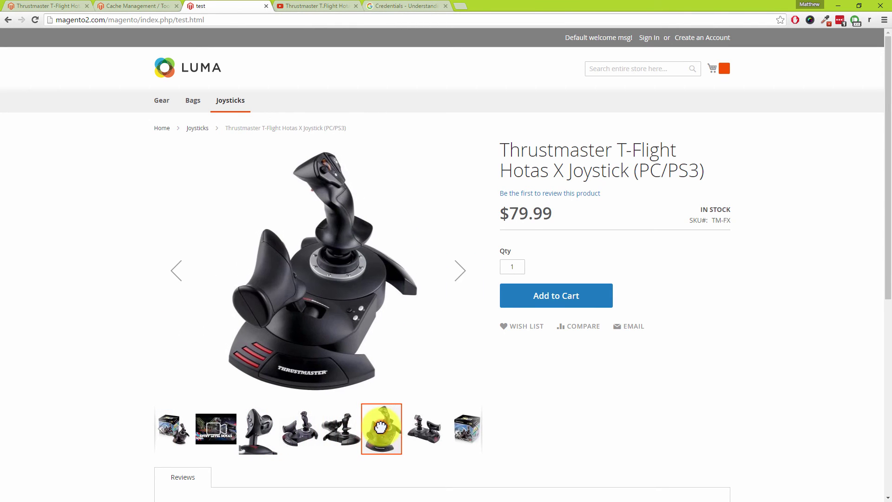
- Show the HOTAS review video in the main gallery, play it, then pause it
{"action": "left_click", "coordinate": [214, 433]}
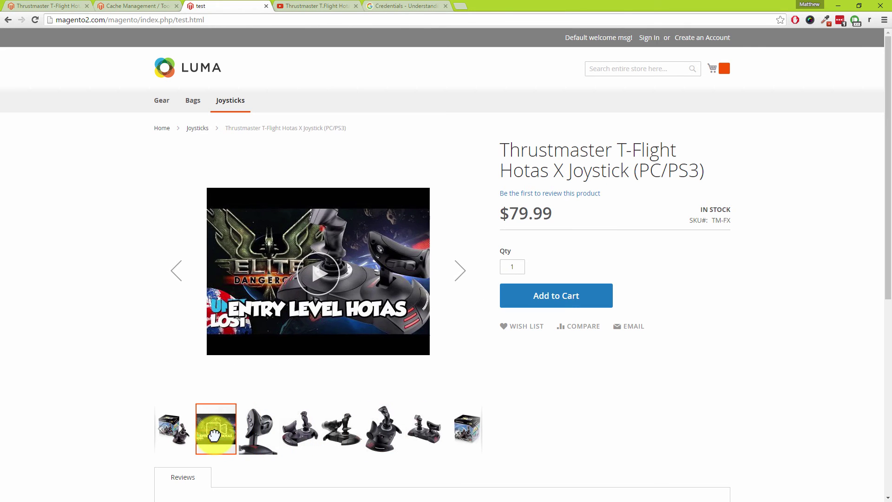
{"action": "left_click", "coordinate": [310, 270]}
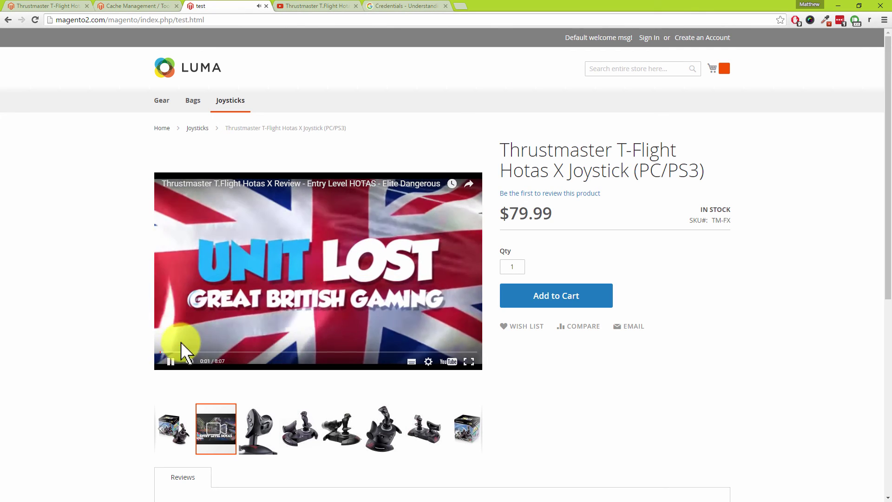
{"action": "left_click", "coordinate": [171, 362]}
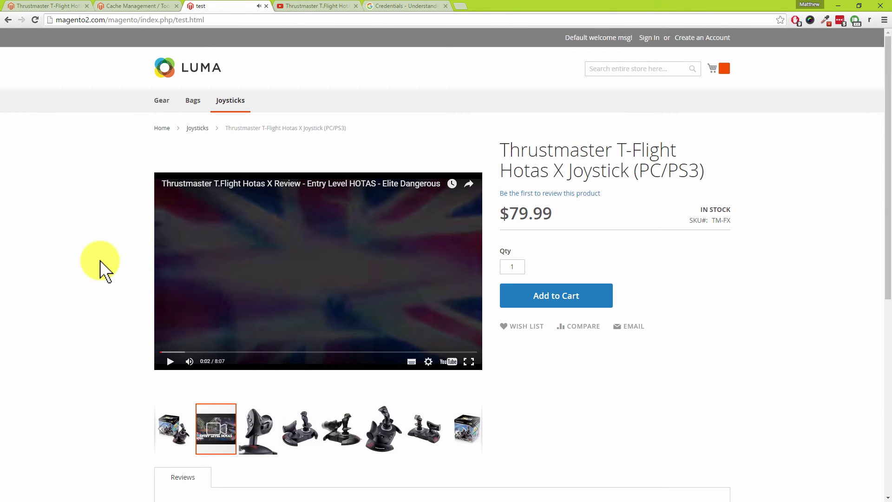